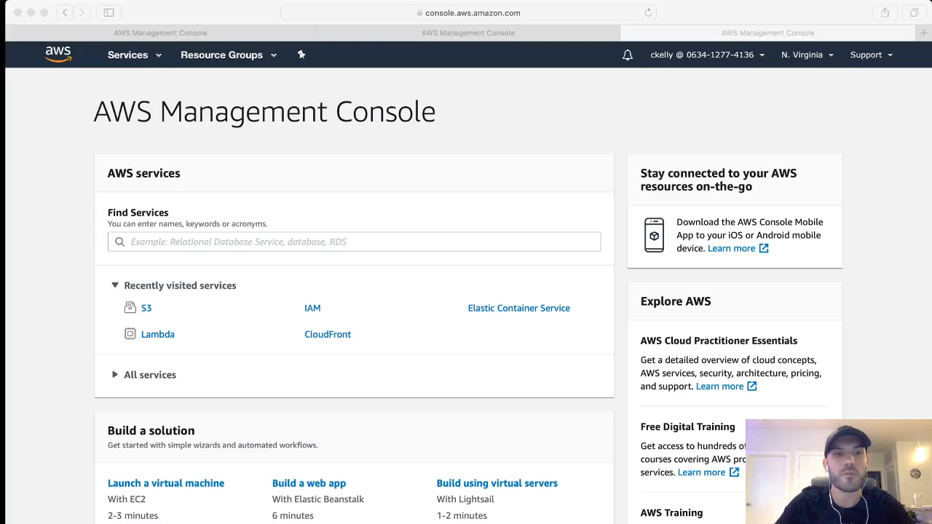
Start creating an S3 bucket named mindfulbit.test, keeping the default region and configuration options
left_click(218, 357)
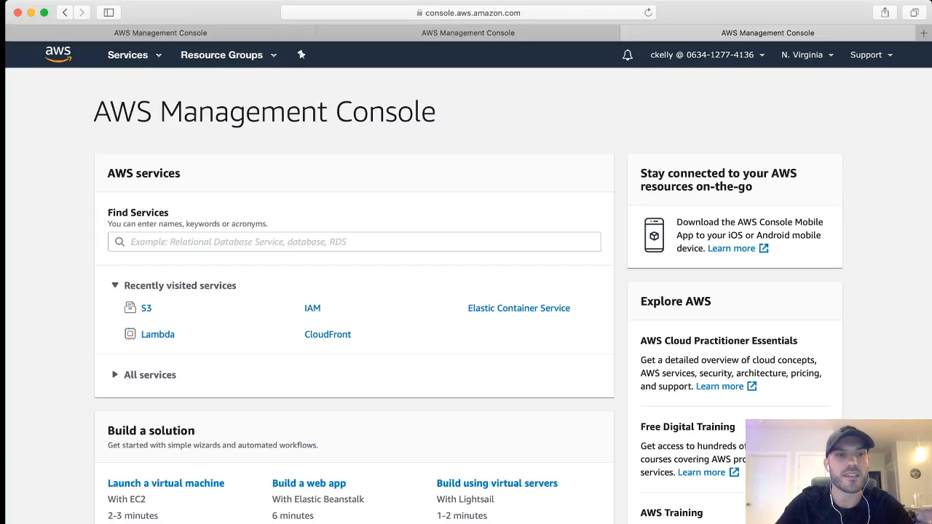
left_click(146, 308)
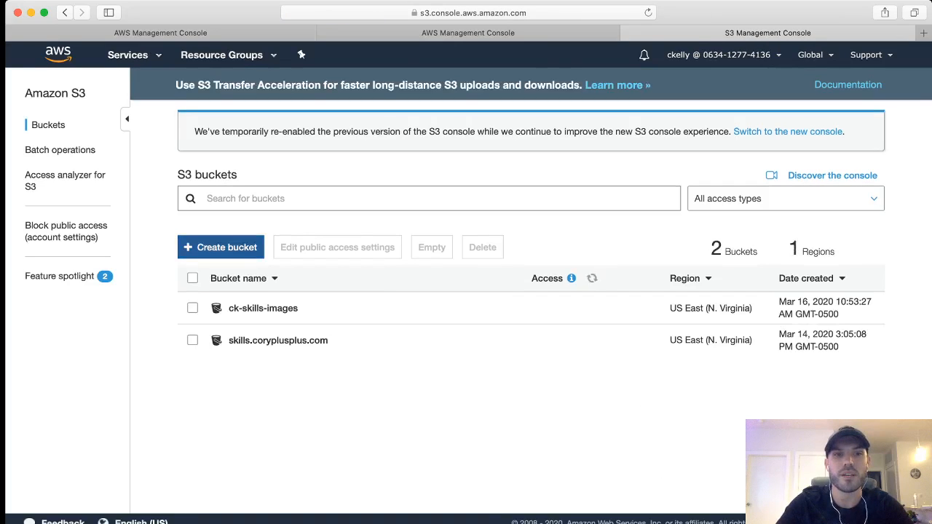
left_click(222, 247)
type("min")
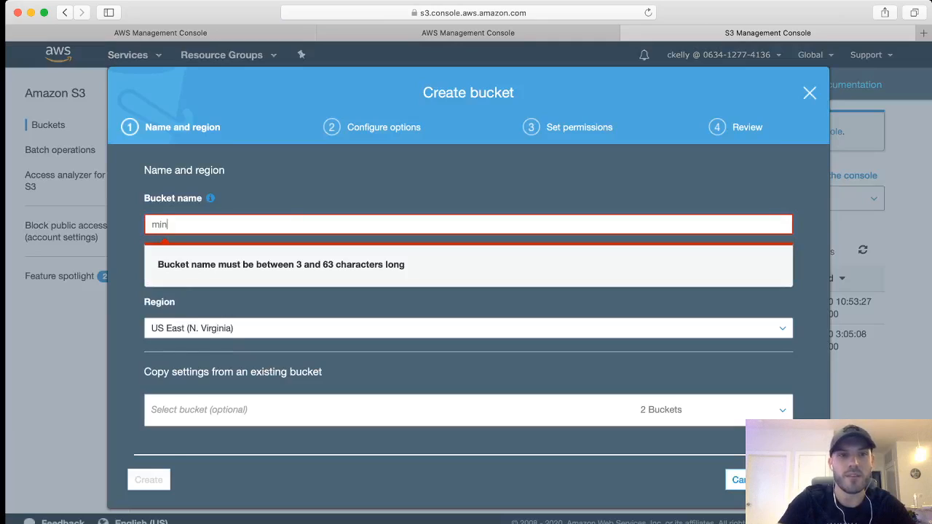
type("dfulbit.test")
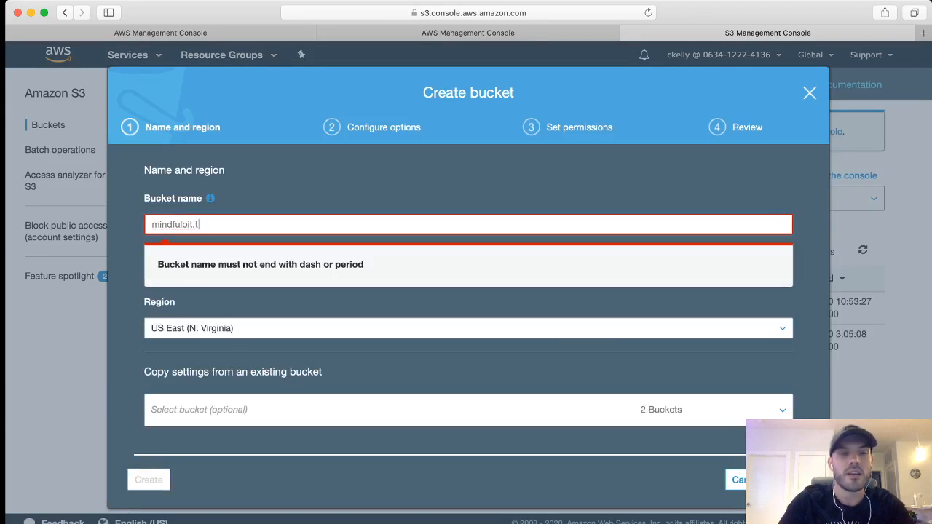
key("super+a")
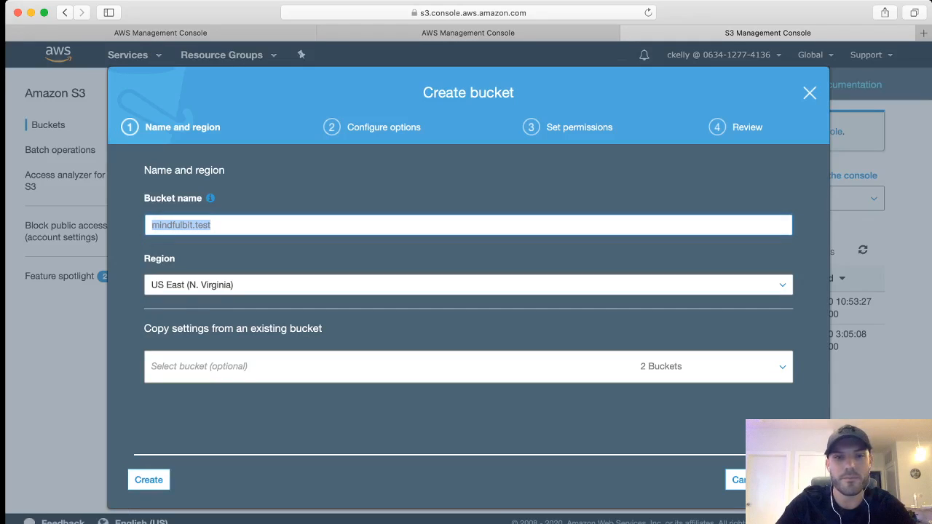
left_click(790, 480)
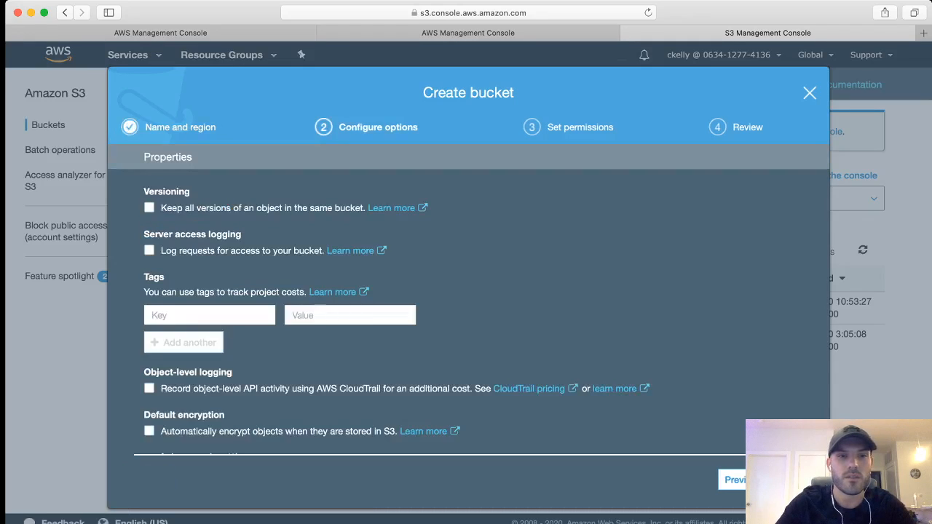
left_click(790, 480)
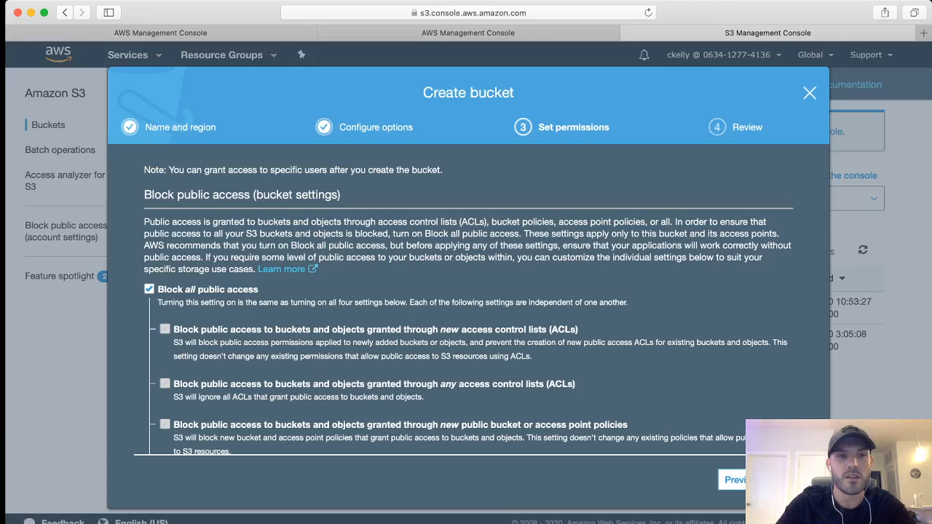
Turn off blocking of all public access, acknowledge the public access risk, and create the bucket
left_click(149, 290)
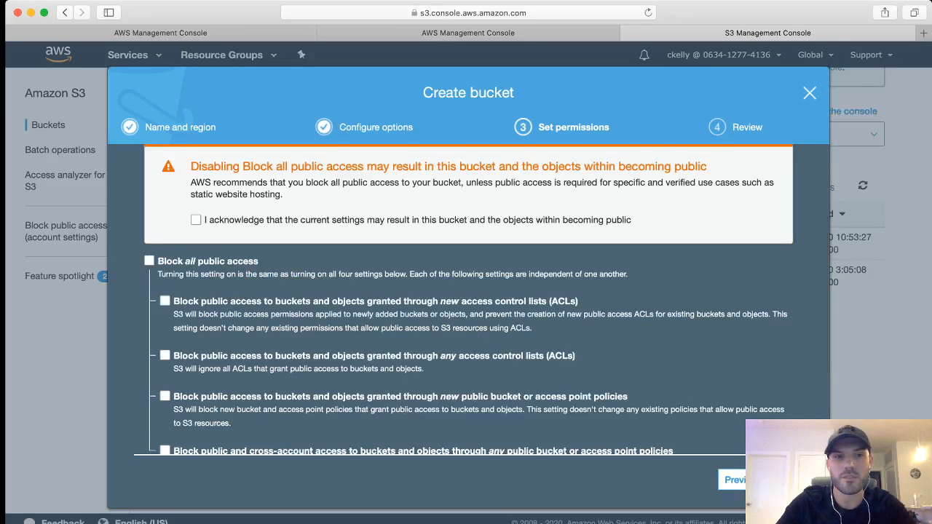
left_click(196, 220)
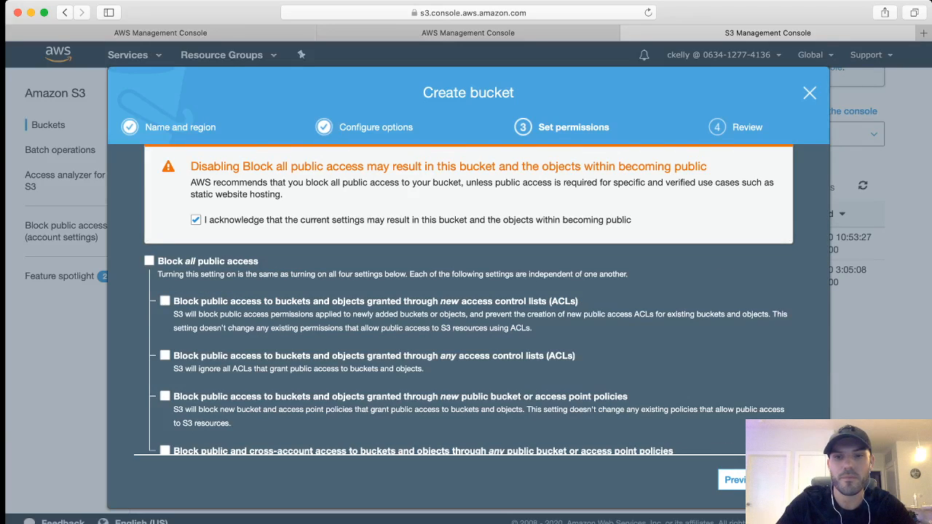
left_click(791, 480)
left_click(780, 480)
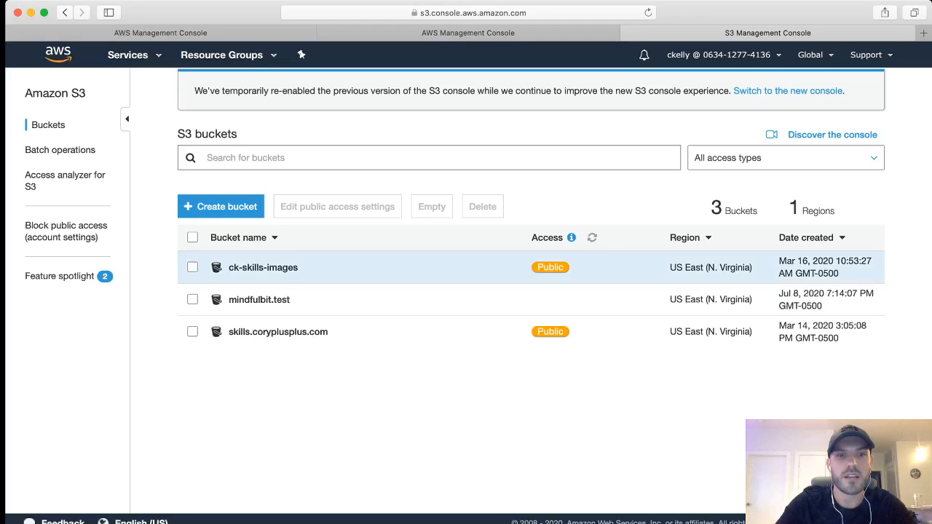
Upload index.html to the mindfulbit.test bucket with the default permissions and properties
left_click(259, 299)
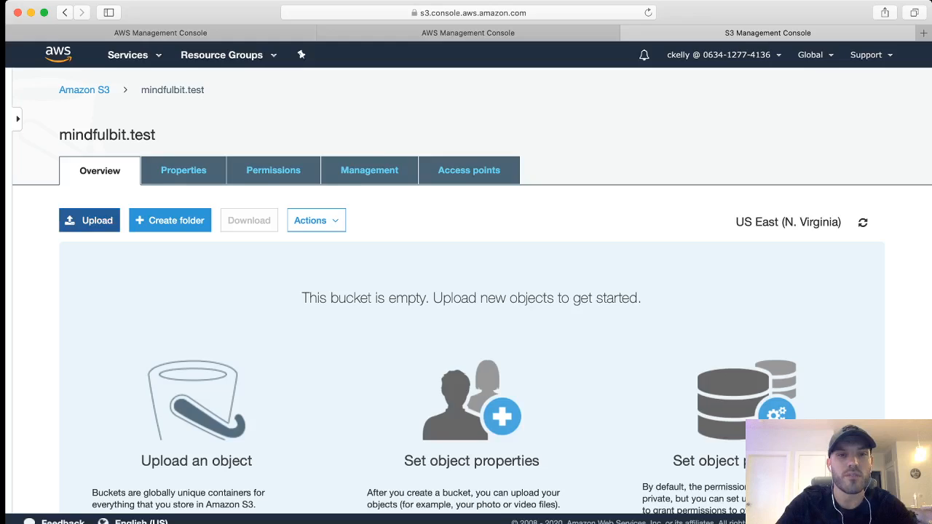
left_click(83, 220)
left_click(469, 385)
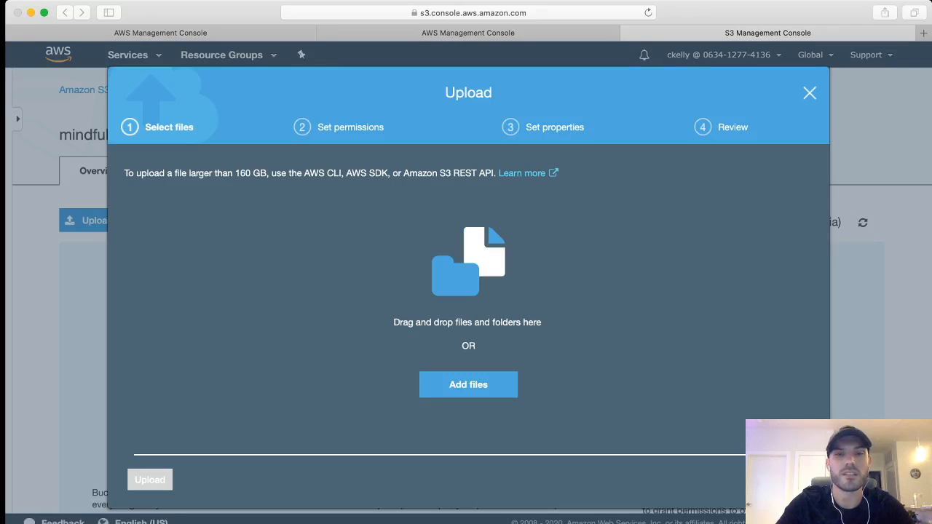
key("Return")
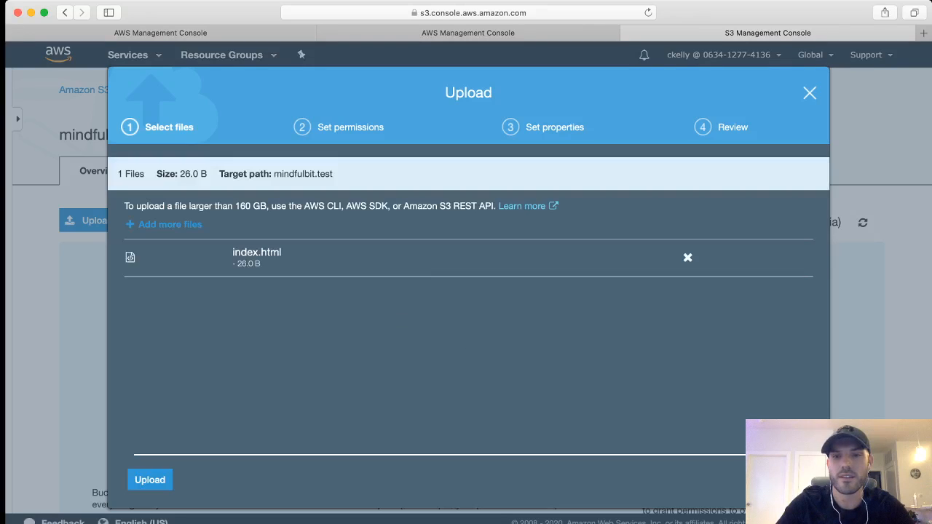
left_click(794, 480)
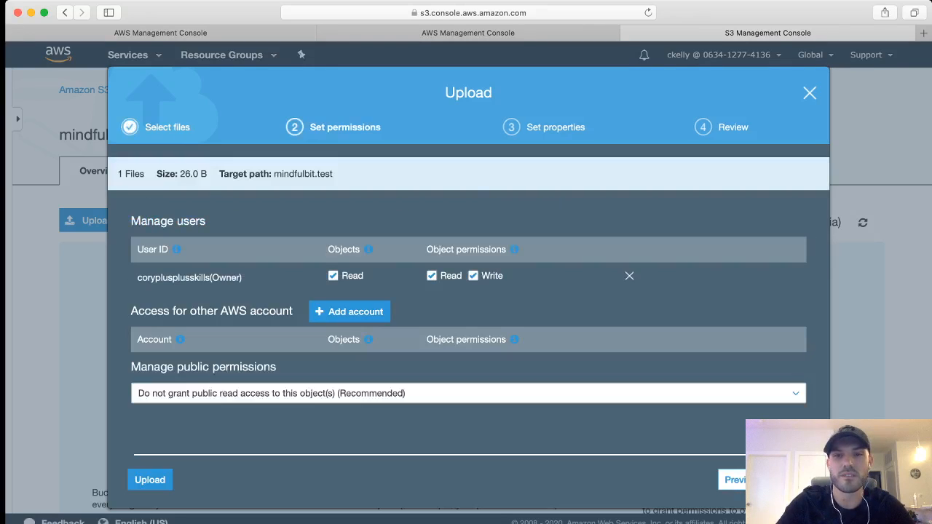
left_click(795, 480)
left_click(795, 480)
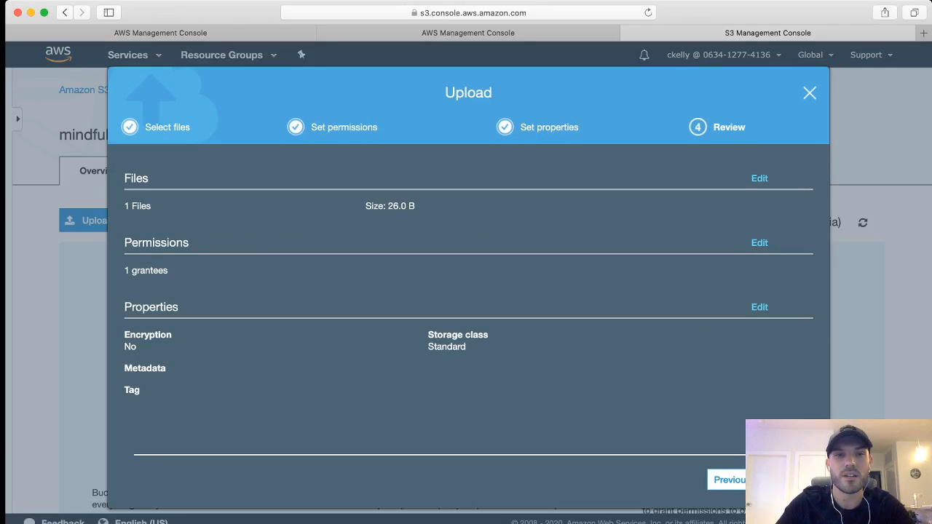
left_click(795, 480)
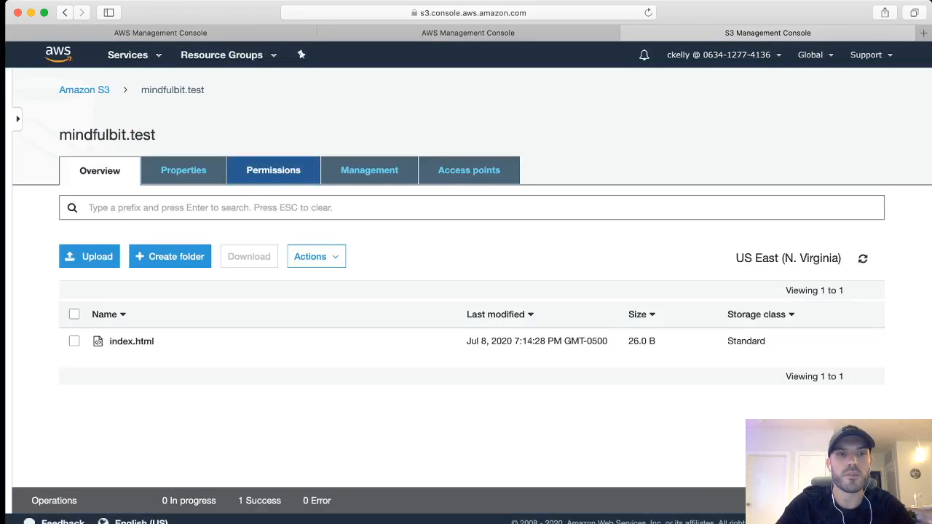
Enable static website hosting on the mindfulbit.test bucket with index.html as the index document
left_click(273, 170)
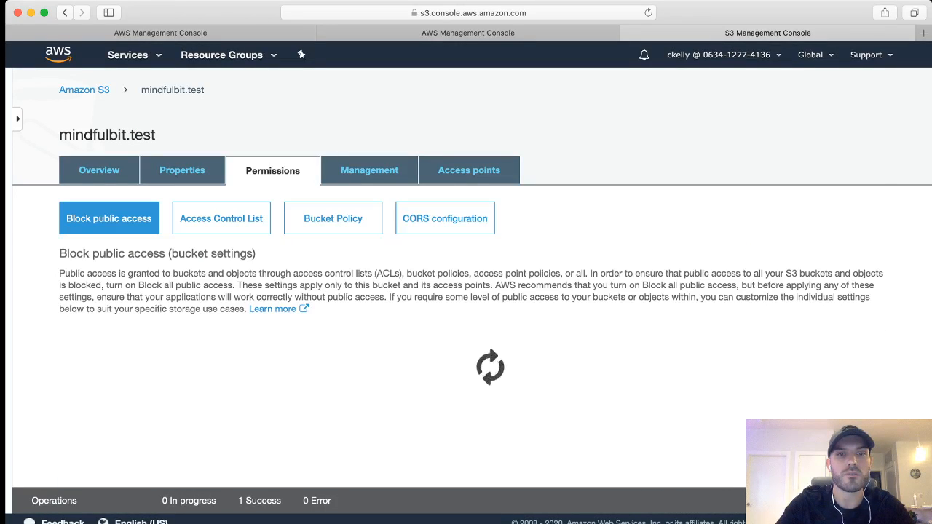
left_click(182, 169)
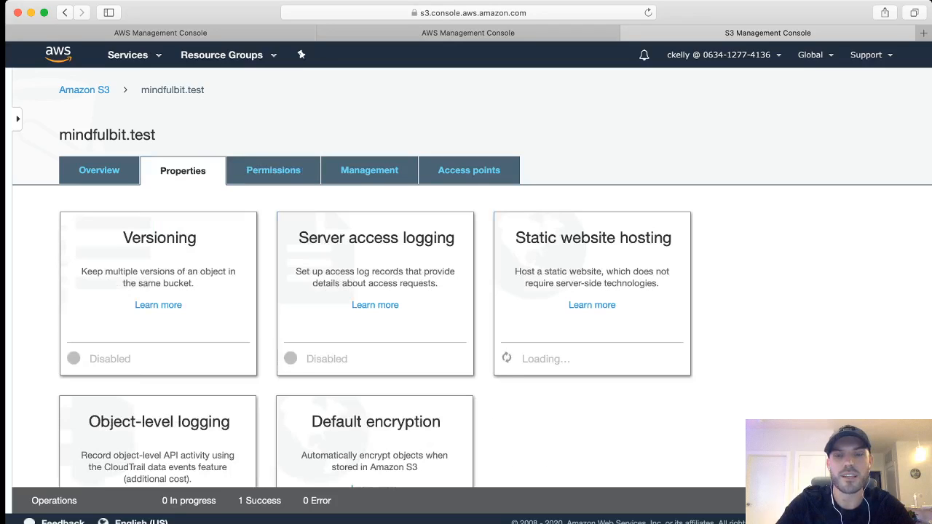
left_click(608, 282)
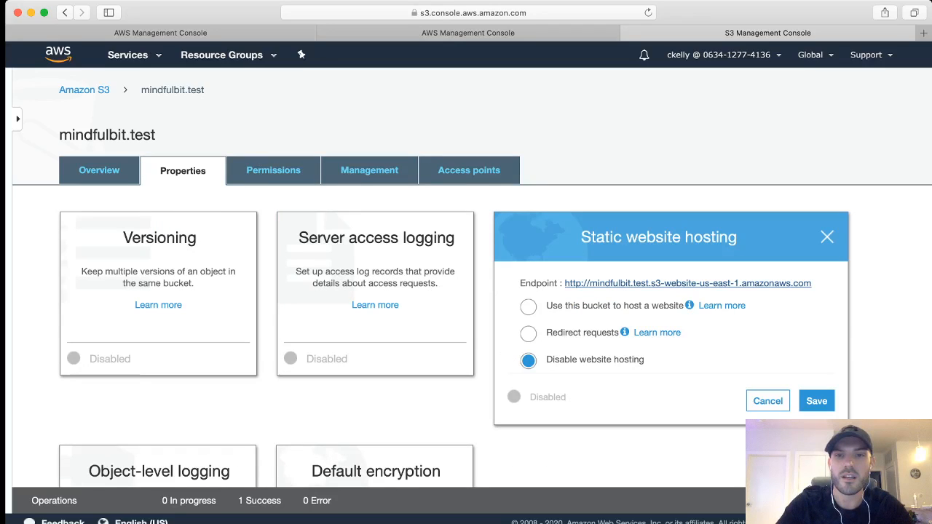
left_click(529, 307)
left_click(664, 359)
type("index.html")
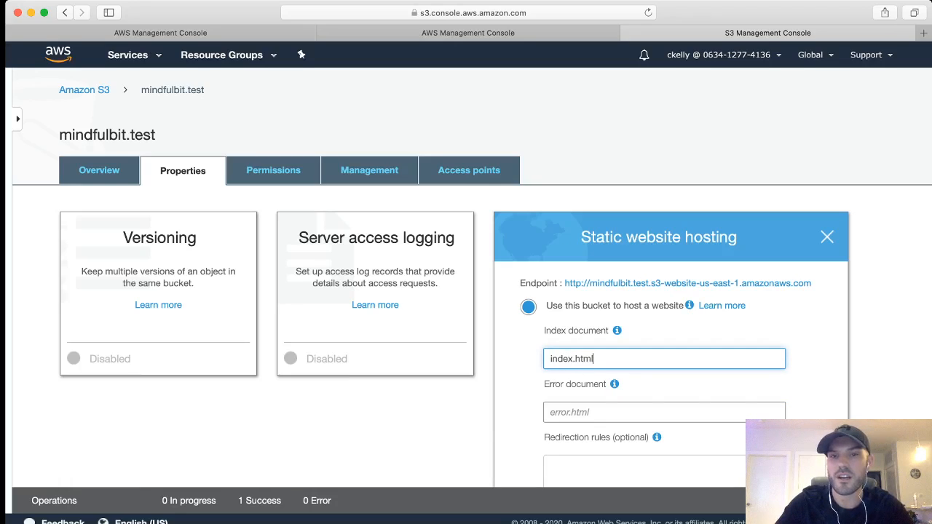
scroll(466, 291, "down", 2)
scroll(472, 278, "down", 3)
left_click(817, 418)
scroll(466, 277, "up", 5)
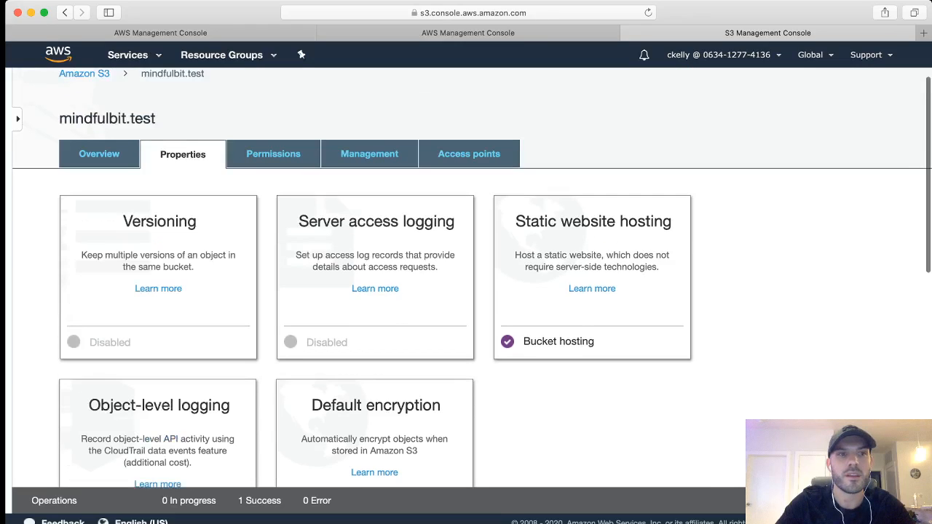
Leave the S3 bucket, go to the Lambda service and start creating a new function
left_click(84, 90)
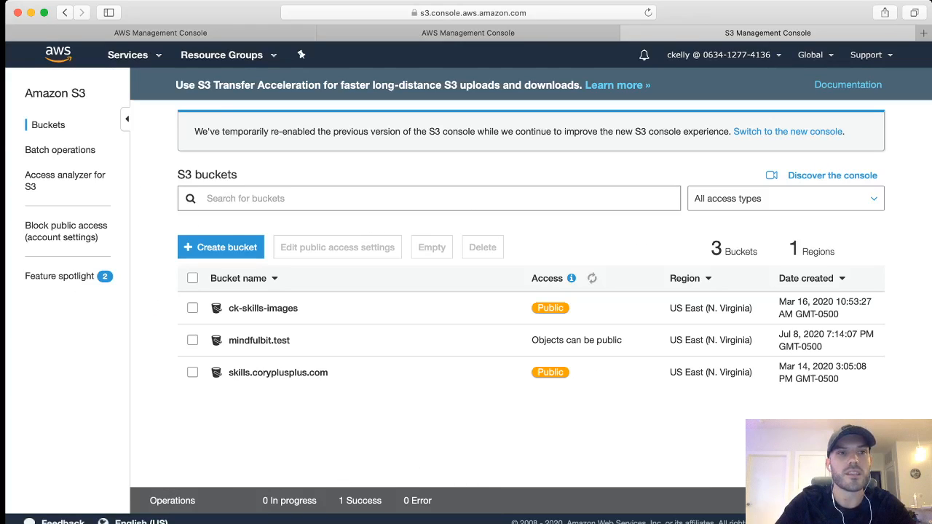
left_click(59, 55)
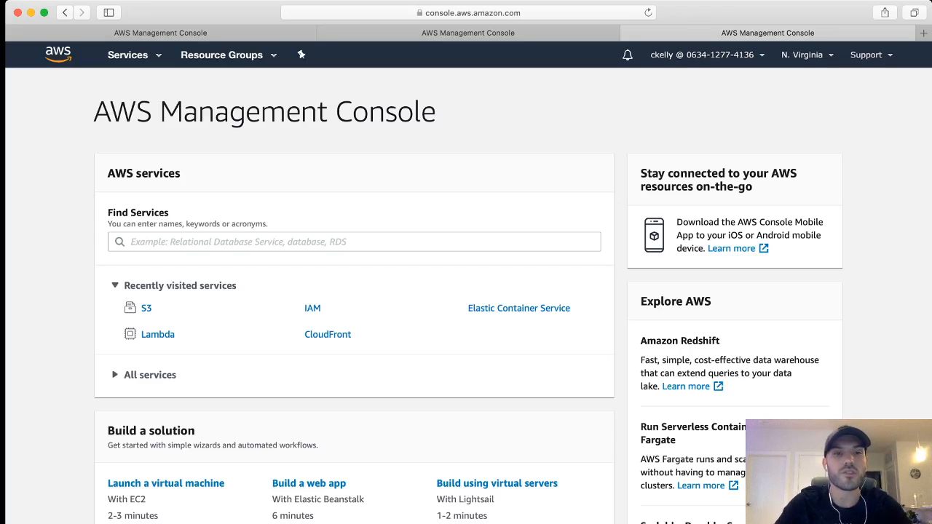
left_click(157, 334)
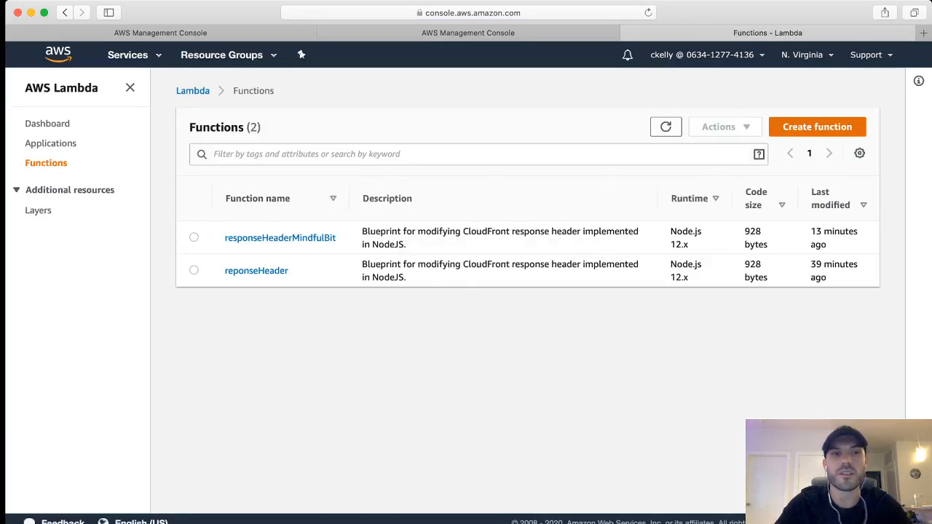
left_click(818, 126)
Enter responseHeaderManipulator as the function name in the author-from-scratch form and copy that name
left_click(367, 382)
type("responseHeaderManipulator")
scroll(481, 296, "down", 2)
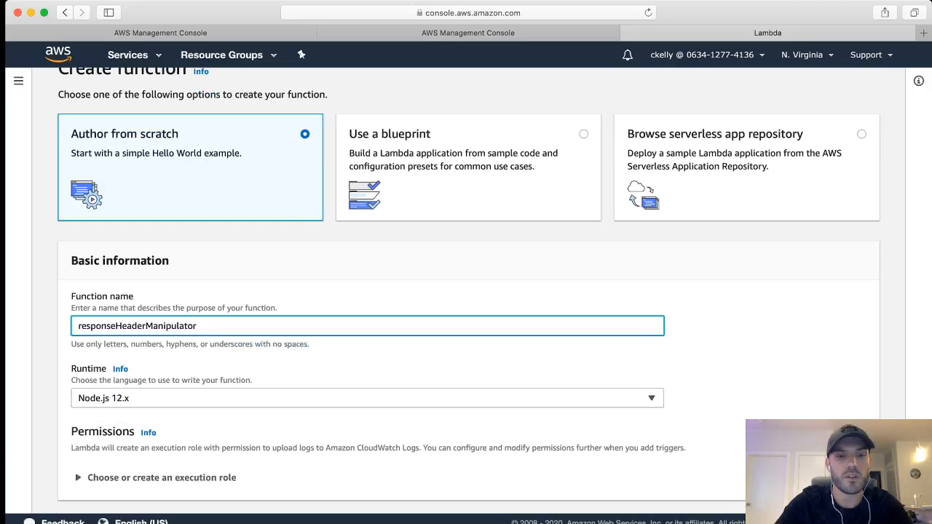
key("super+a")
Switch to using a blueprint, filter the blueprints by cloudfront and choose cloudfront-modify-response-header
left_click(437, 166)
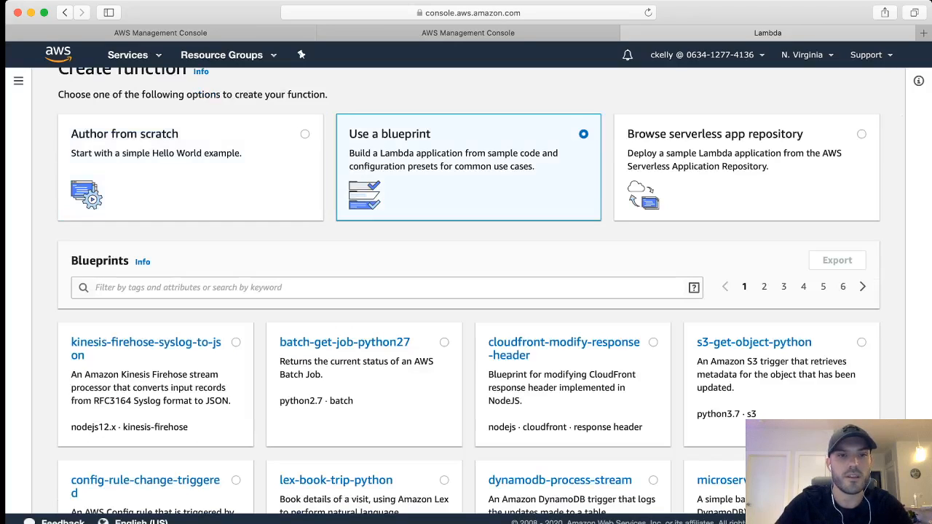
left_click(313, 288)
type("cloudfront")
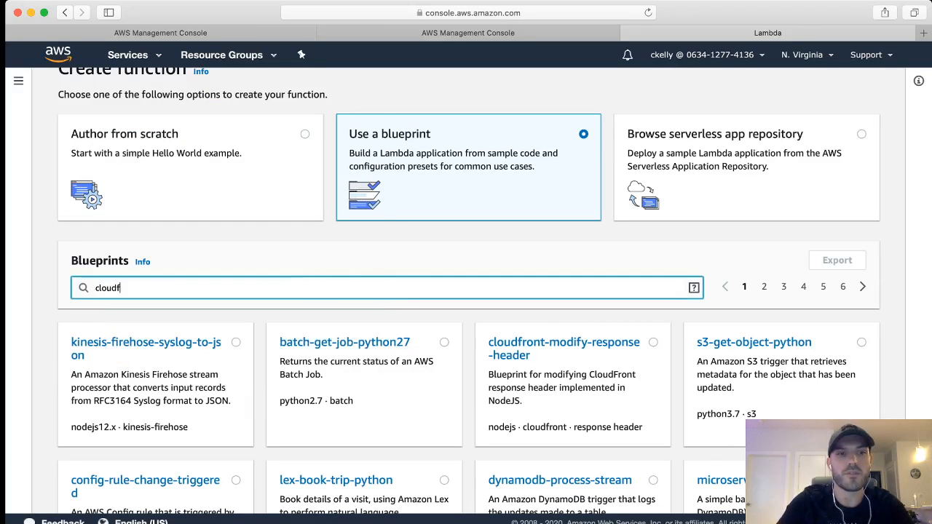
key("Return")
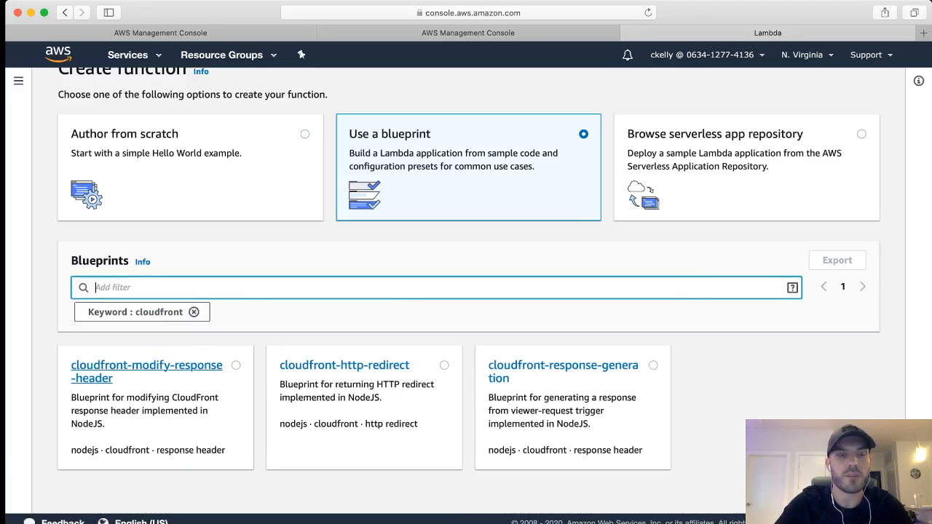
left_click(117, 370)
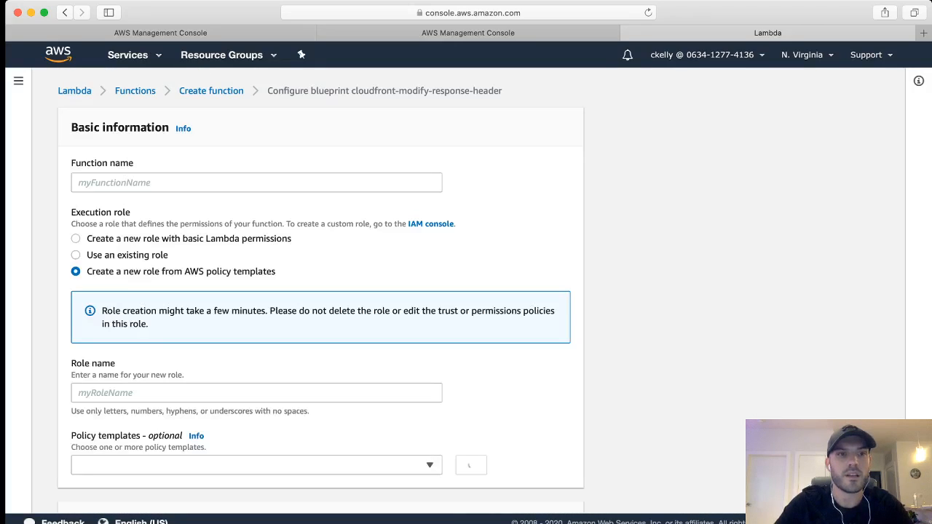
Name the function responseHeaderManipulator and its new execution role from AWS policy templates mindfulBitRole
left_click(257, 183)
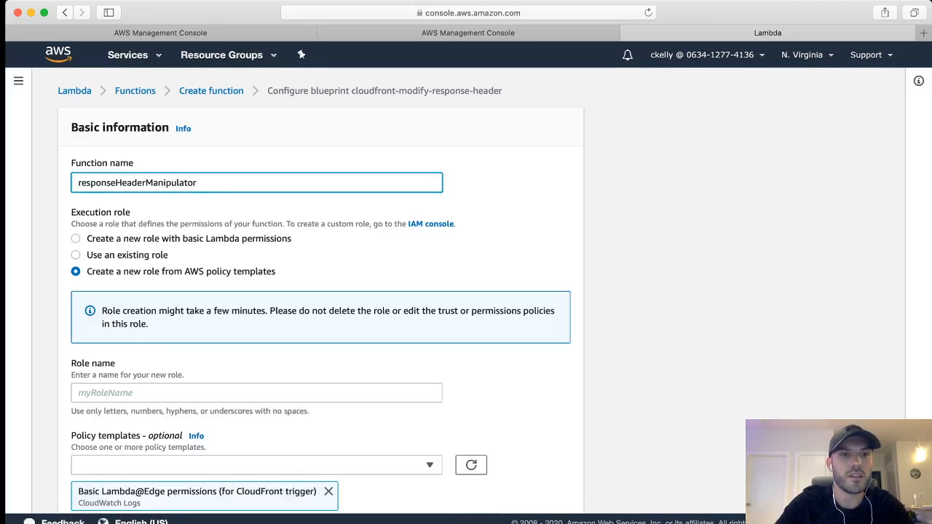
scroll(466, 290, "down", 1)
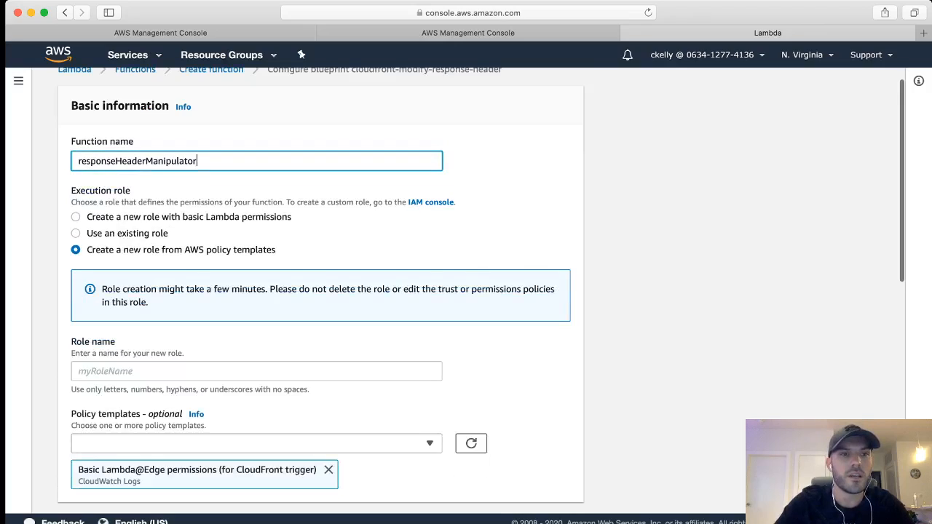
scroll(466, 290, "down", 2)
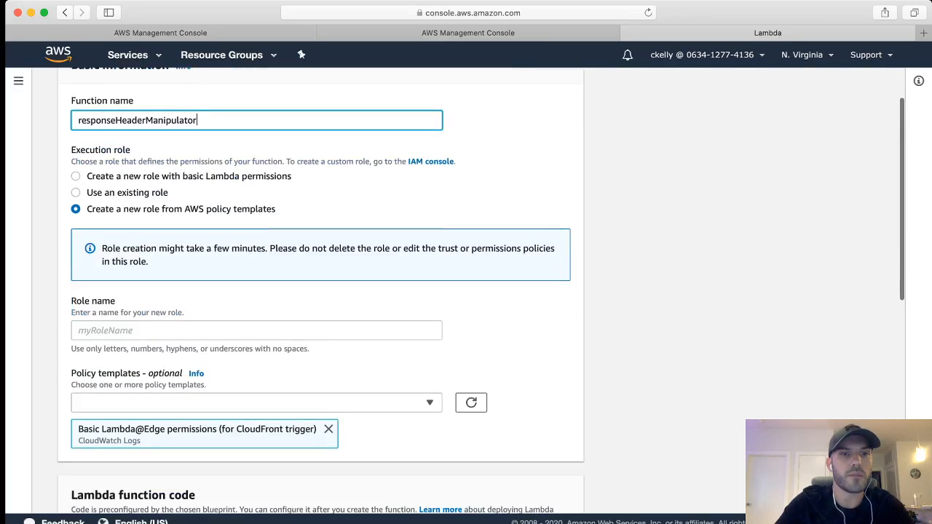
scroll(466, 290, "down", 1)
left_click(256, 271)
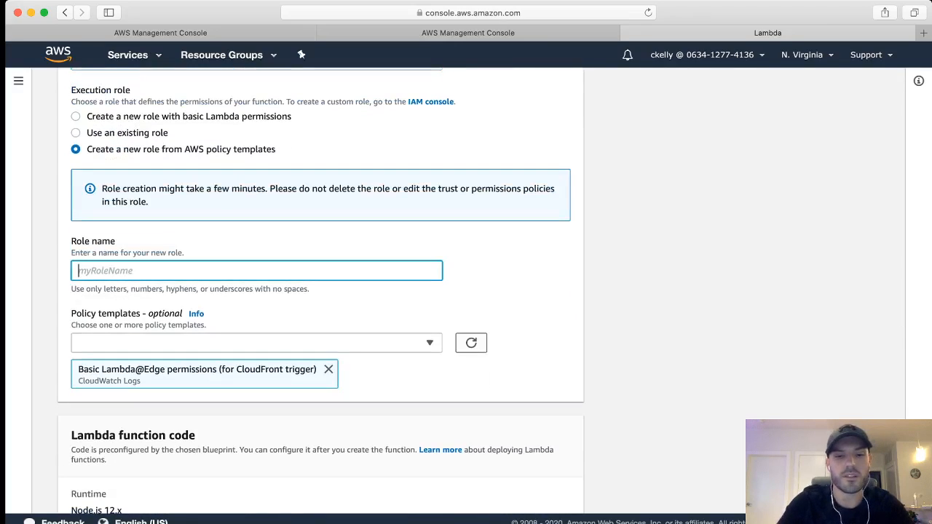
type("mindfulBi")
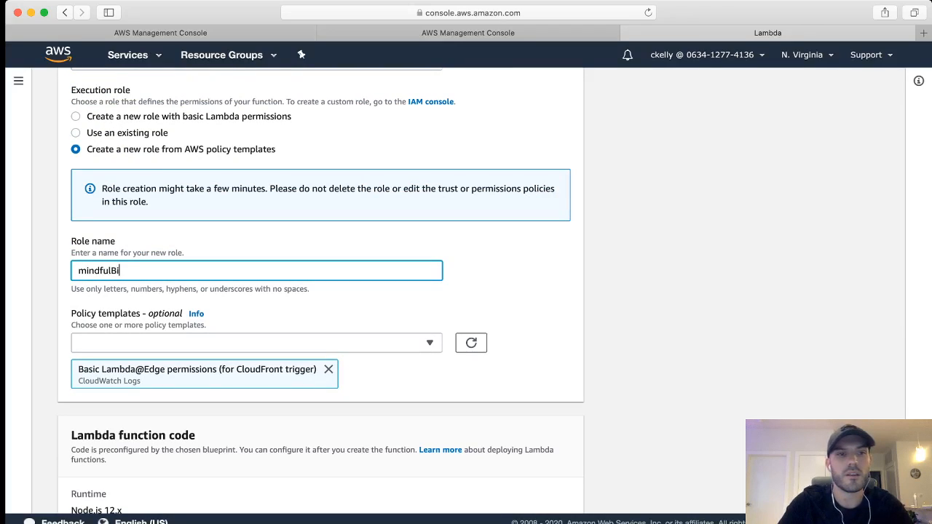
type("tRole")
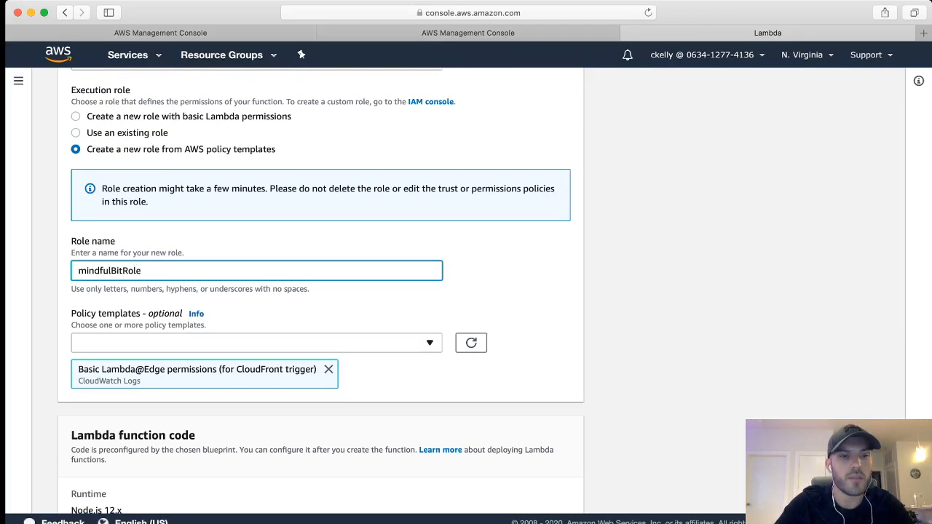
Keep the Basic Lambda@Edge permissions policy template and create the function from the blueprint's preconfigured code
key("Tab")
left_click(257, 343)
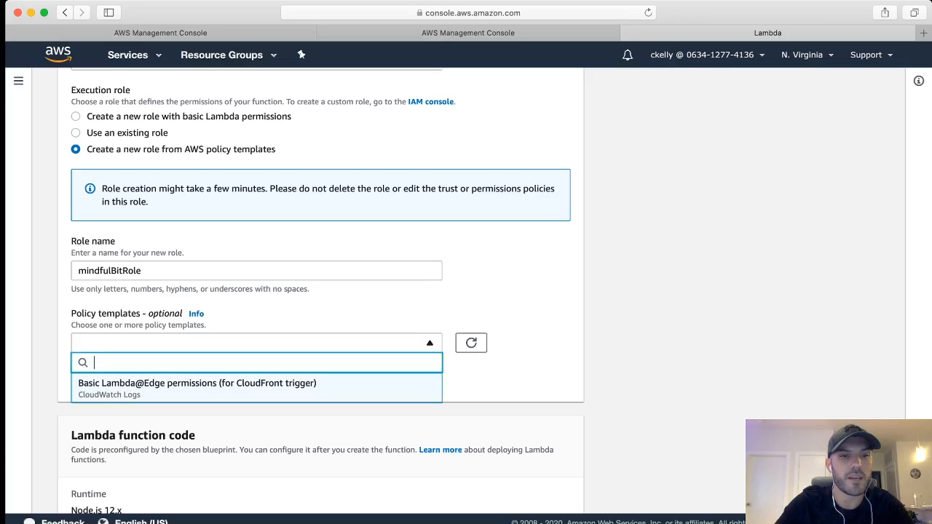
left_click(510, 314)
scroll(466, 291, "down", 3)
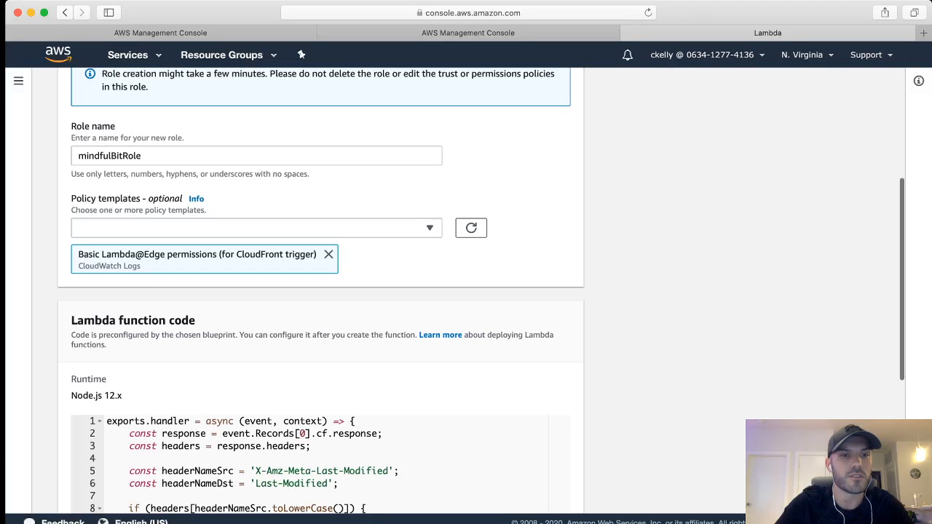
scroll(466, 292, "down", 8)
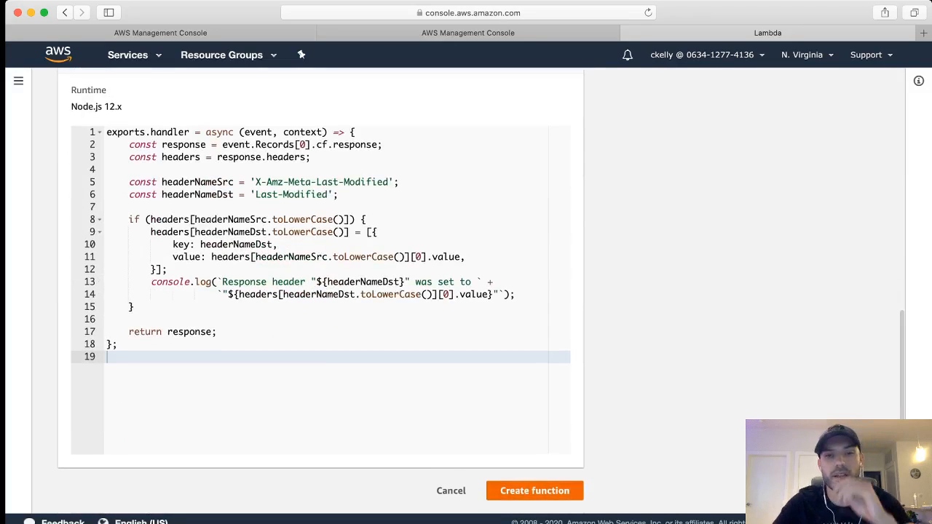
left_click(535, 490)
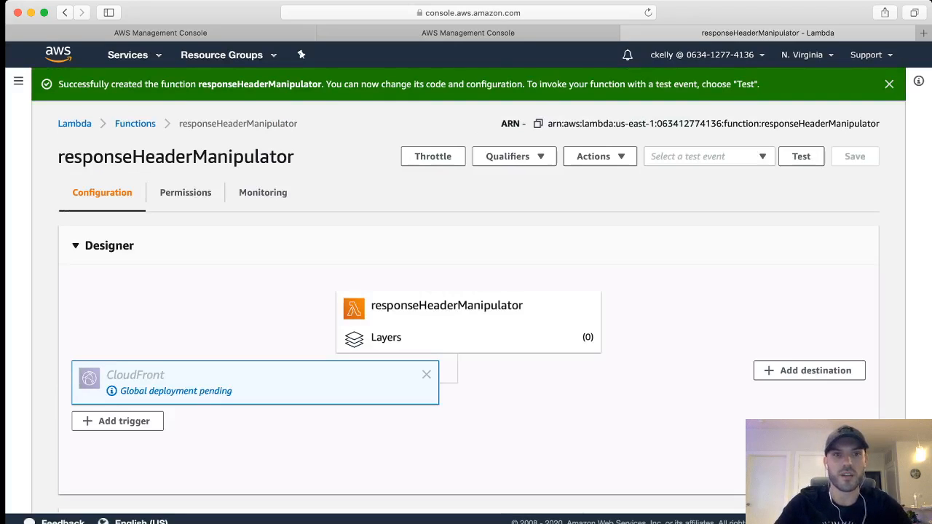
Go back to the Lambda functions list and reopen the responseHeaderManipulator function
scroll(468, 291, "down", 3)
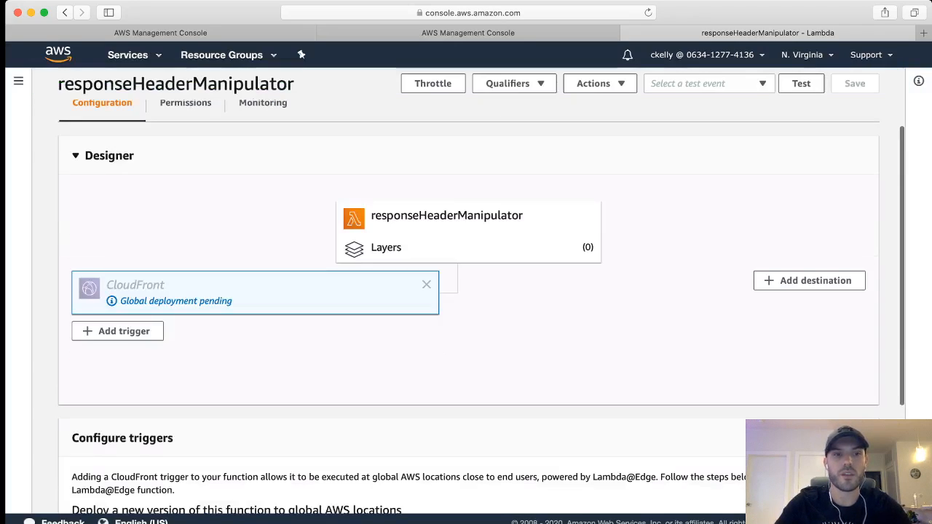
scroll(468, 292, "up", 2)
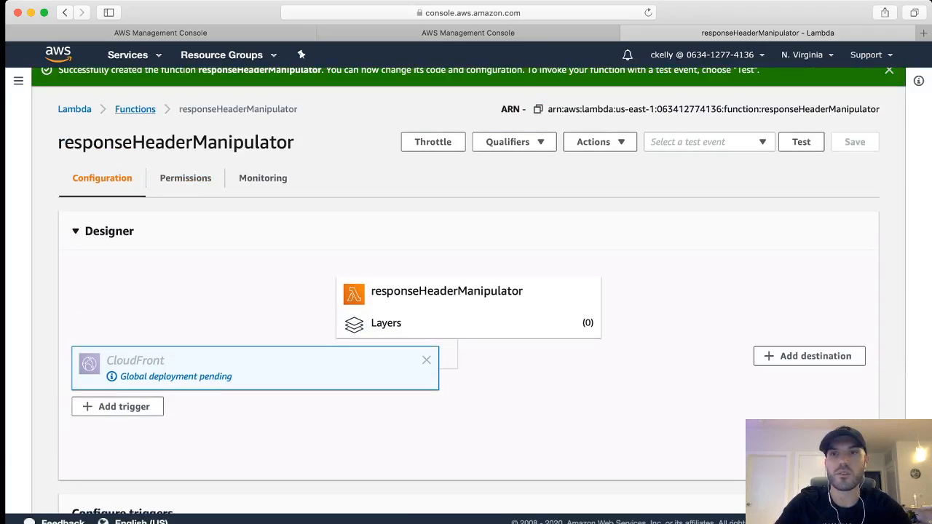
left_click(136, 108)
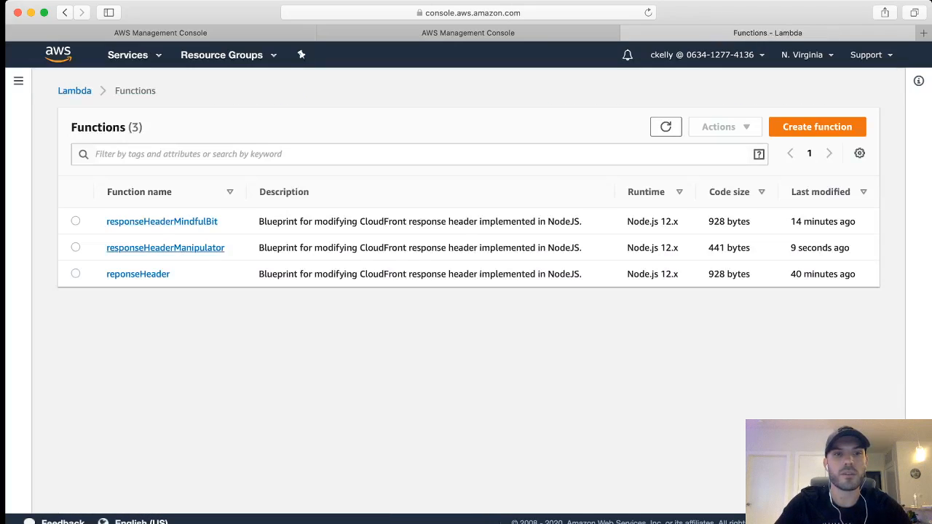
left_click(166, 248)
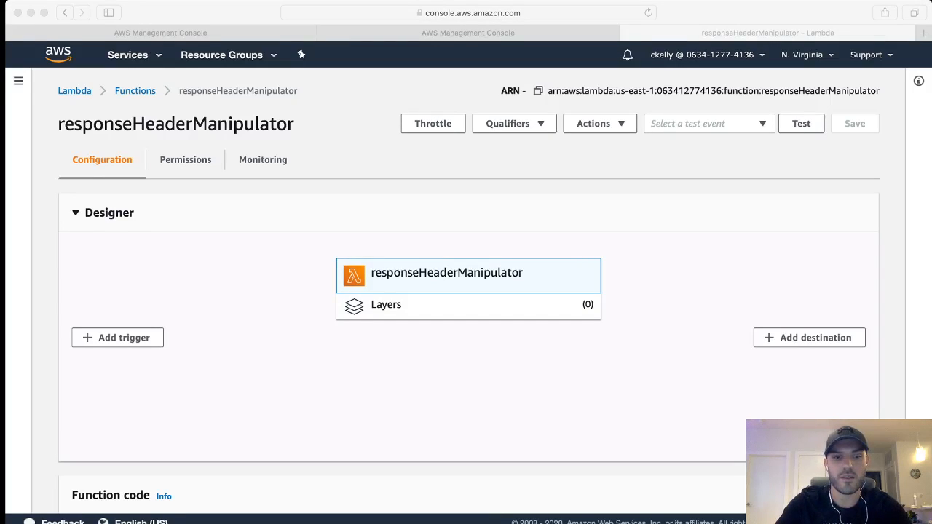
Replace all code in index.js with the copied handler that adds Strict-Transport-Security, Content-Security-Policy, X-Frame-Options and the other security headers, and save the function
left_click(466, 386)
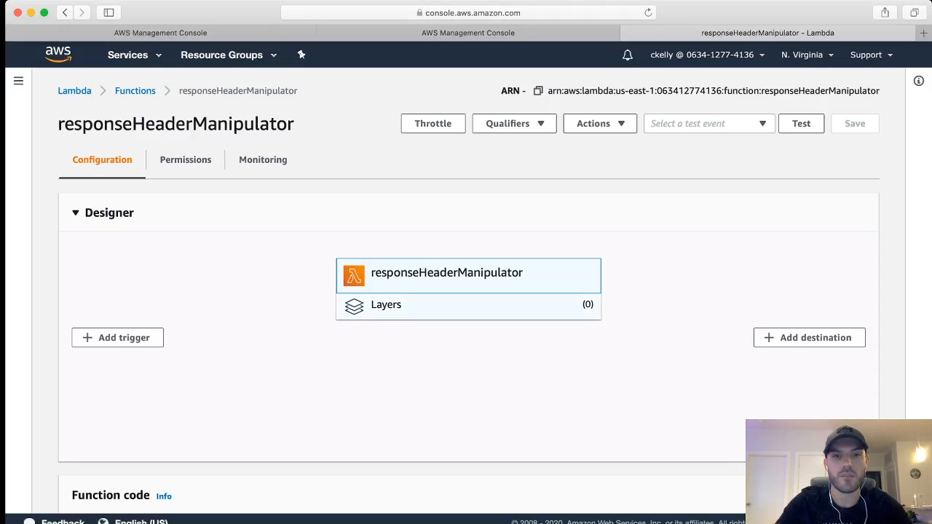
scroll(466, 386, "down", 4)
left_click(466, 386)
key("super+a")
key("super+v")
scroll(466, 385, "up", 10)
scroll(466, 386, "down", 2)
scroll(467, 386, "up", 3)
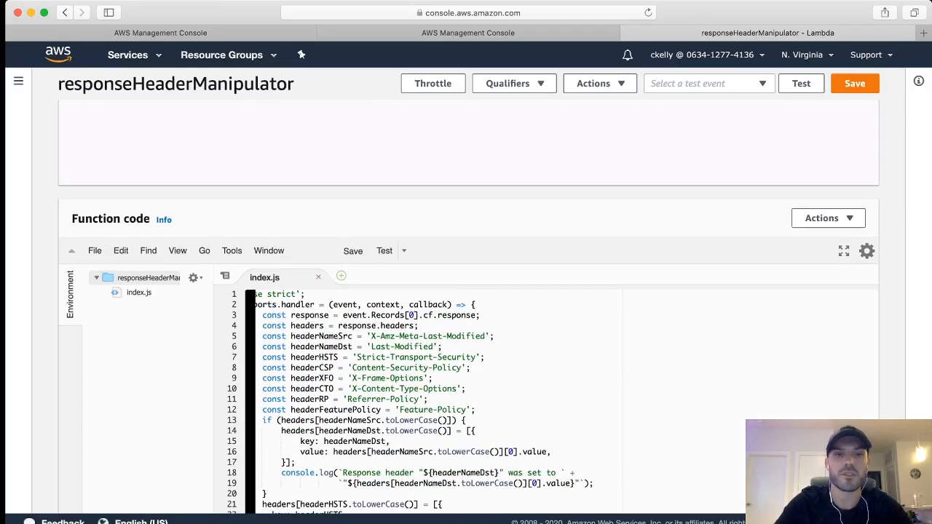
scroll(466, 386, "down", 1)
scroll(466, 386, "down", 10)
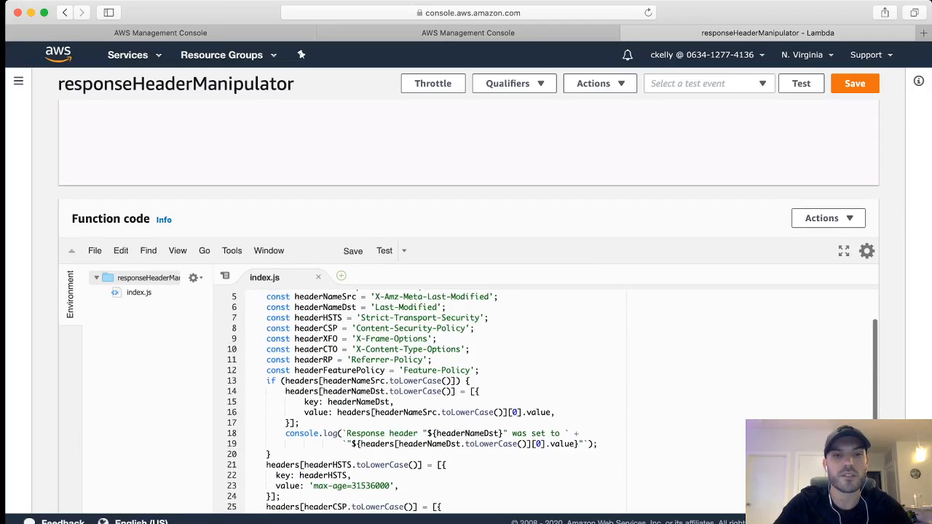
scroll(467, 386, "down", 5)
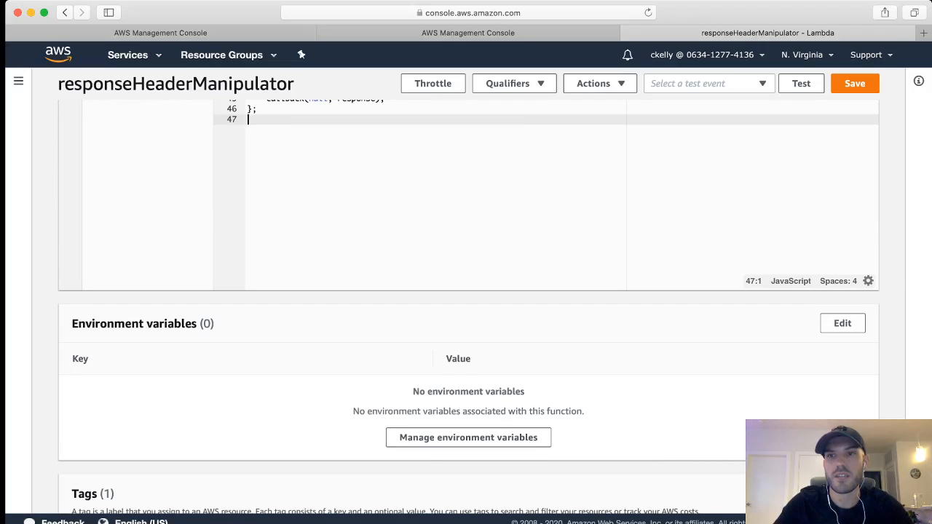
left_click(855, 84)
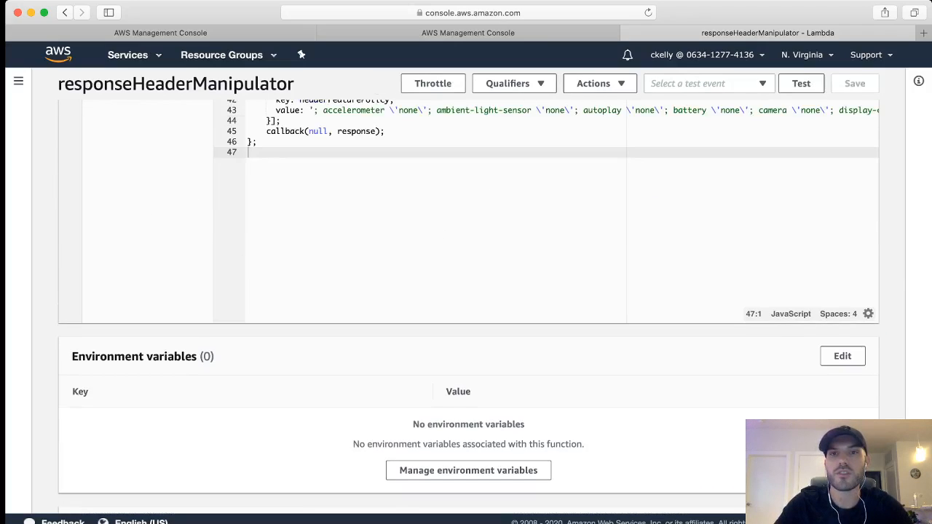
Publish a new version of responseHeaderManipulator and select that version's full ARN
left_click(593, 83)
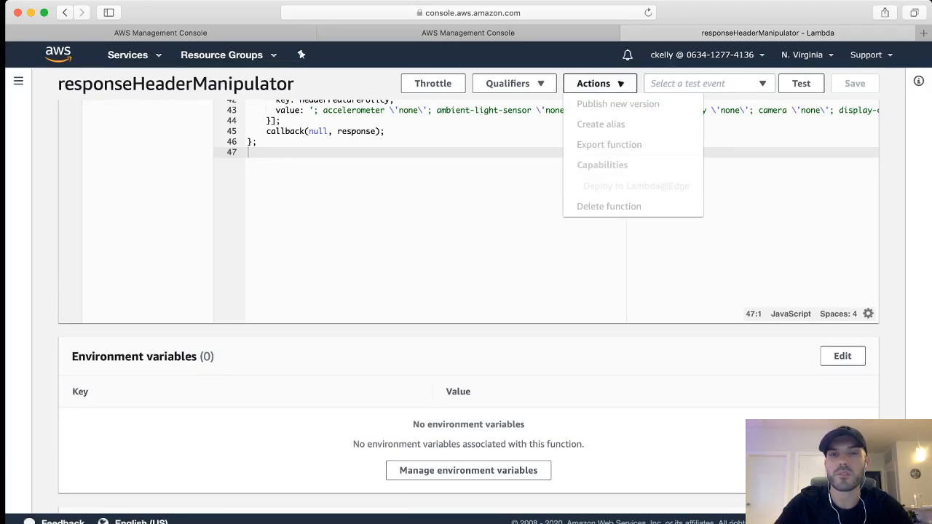
left_click(618, 102)
left_click(694, 251)
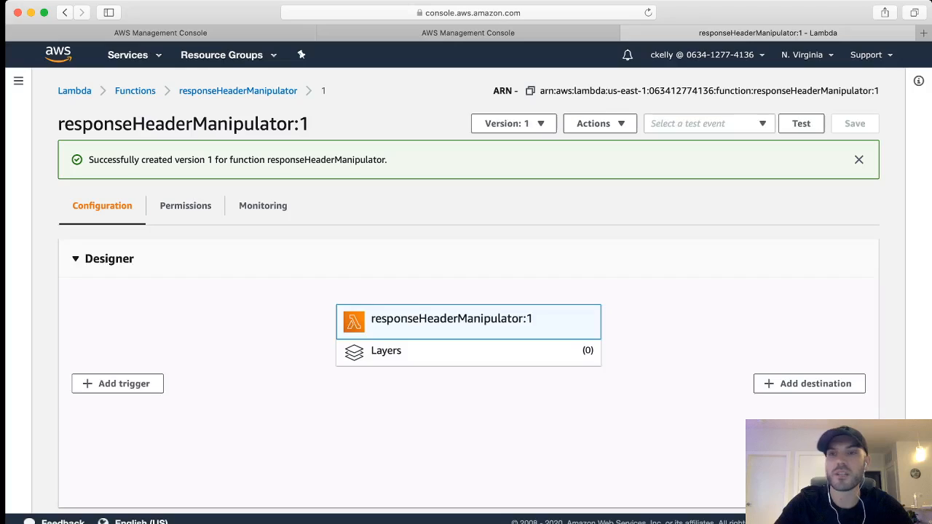
left_click_drag(879, 90, 540, 91)
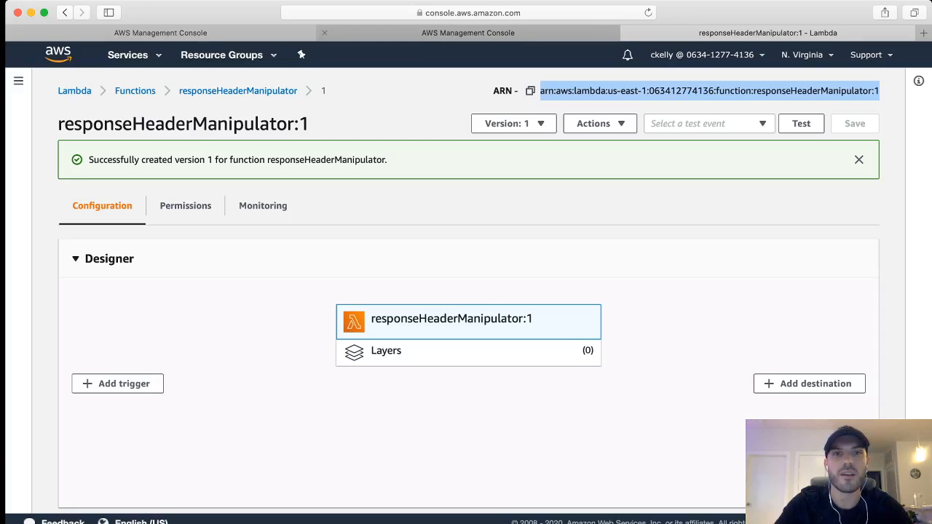
In the second console tab, open mindfulBitRole in IAM and start editing its trust relationship
left_click(467, 33)
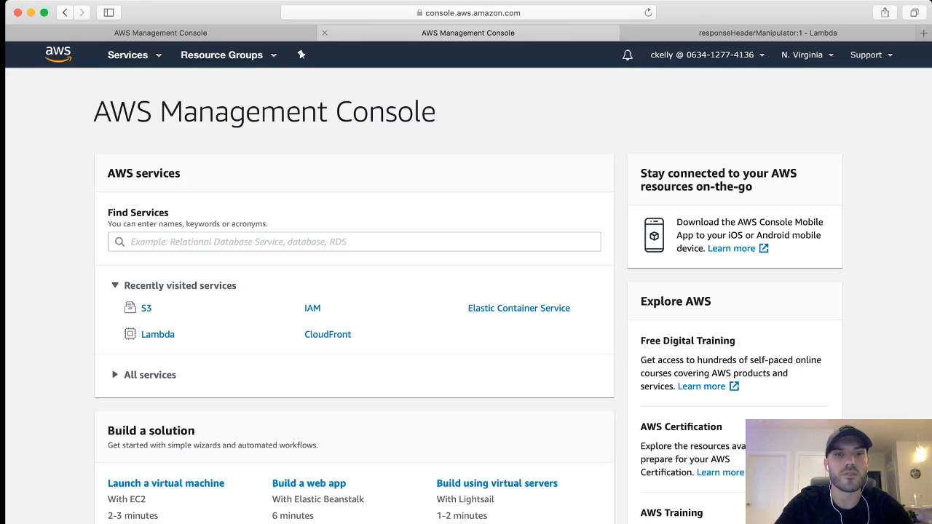
left_click(313, 308)
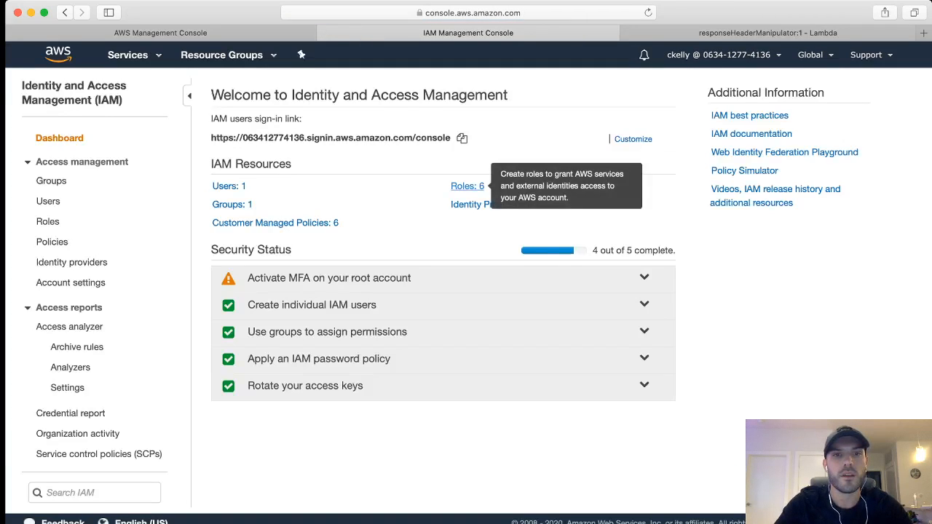
left_click(457, 186)
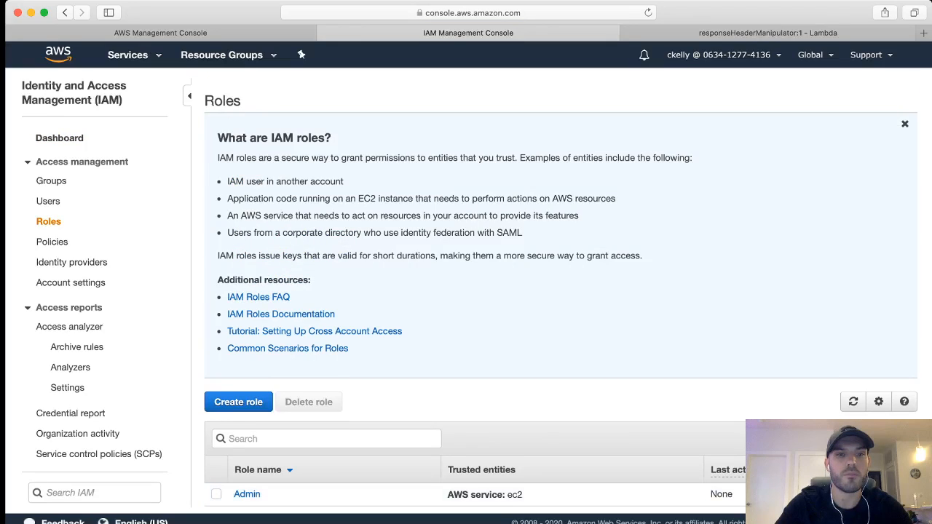
scroll(560, 291, "down", 5)
left_click(263, 297)
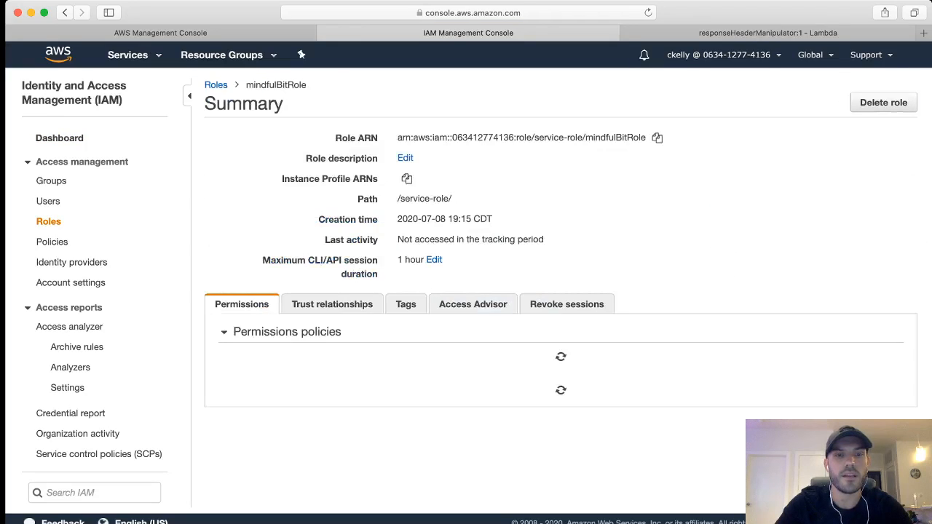
left_click(332, 304)
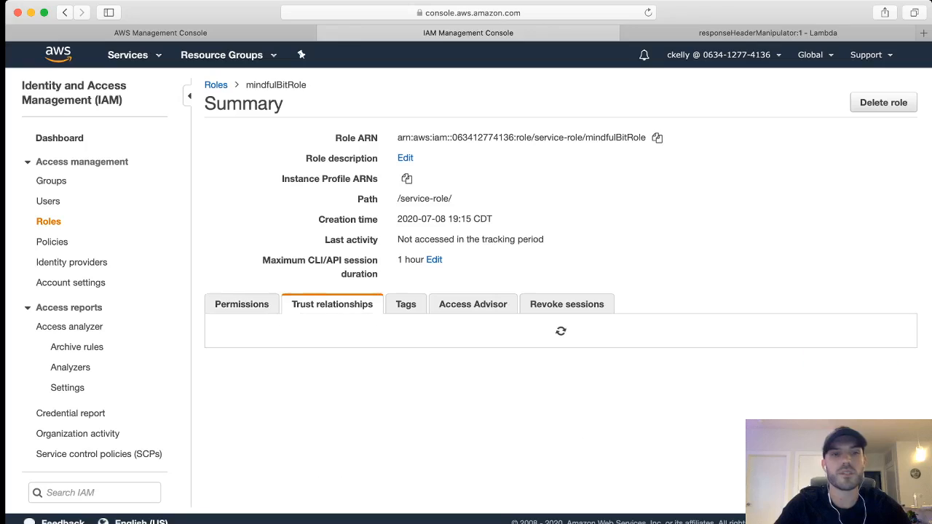
left_click(275, 358)
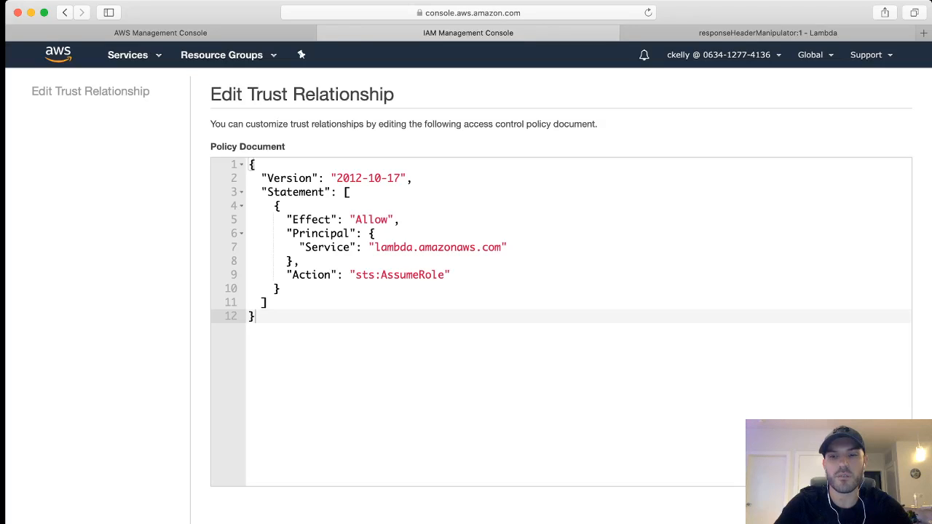
Try to add "edgelambda.amazonaws.com" as a second, comma-separated Service value after "lambda.amazonaws.com" in the trust policy
key("super+Tab")
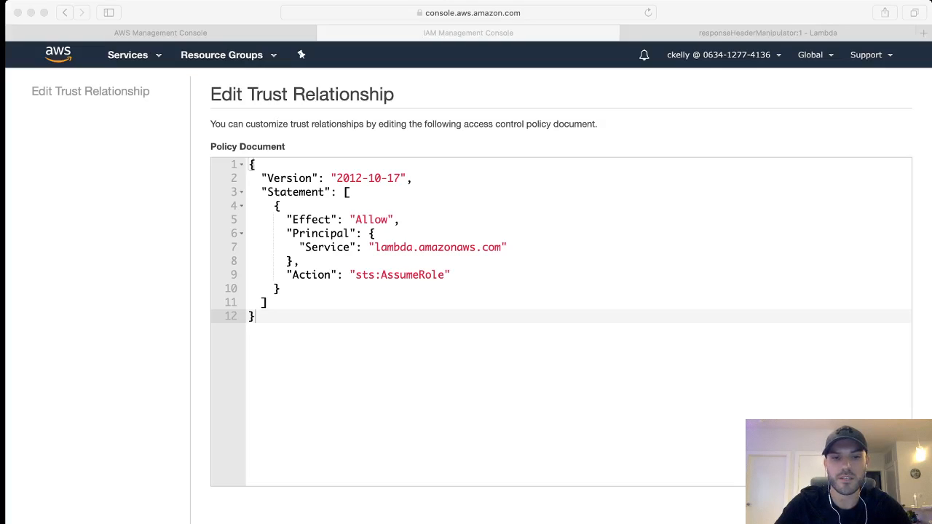
key("super+Tab")
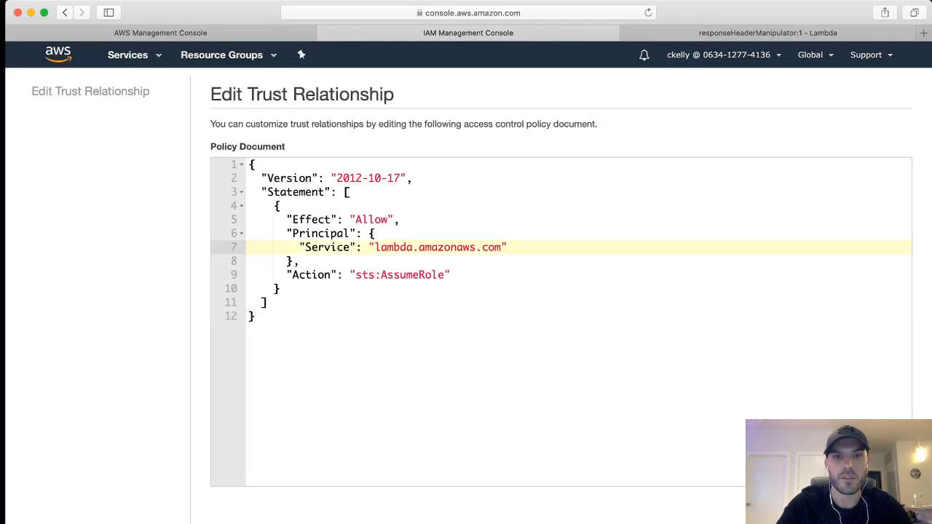
type(",")
type(", \"edgelambda.amazonaws.com\"")
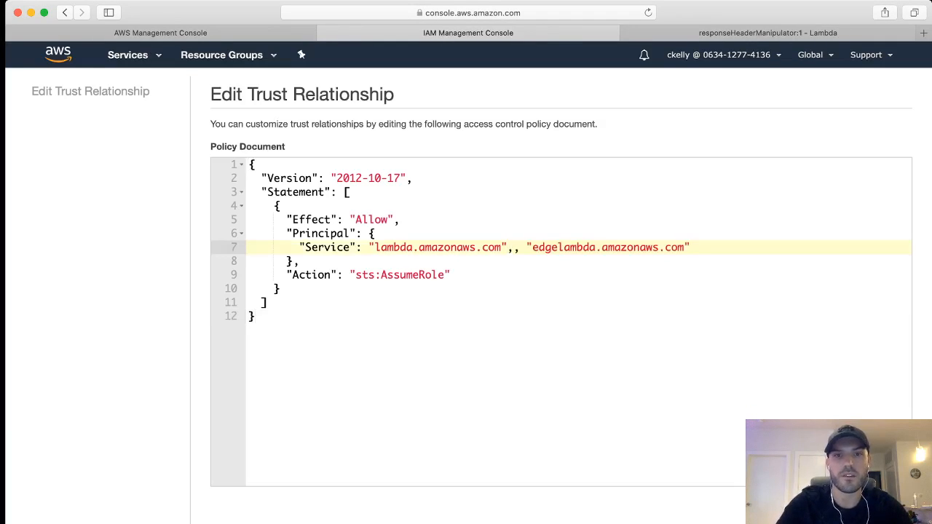
left_click(520, 247)
key("BackSpace")
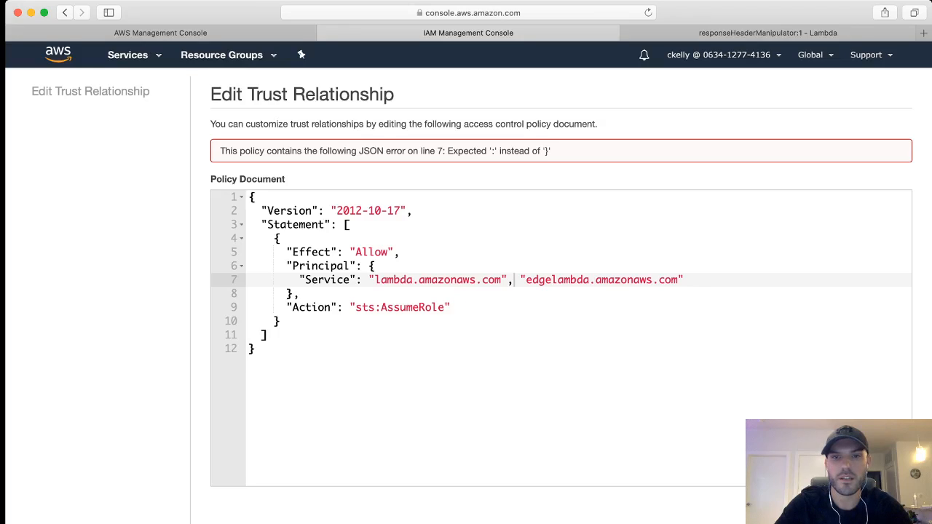
Set the trust policy's Service to the array [ "lambda.amazonaws.com", "edgelambda.amazonaws.com" ] and update the role's trust policy
key("super+Tab")
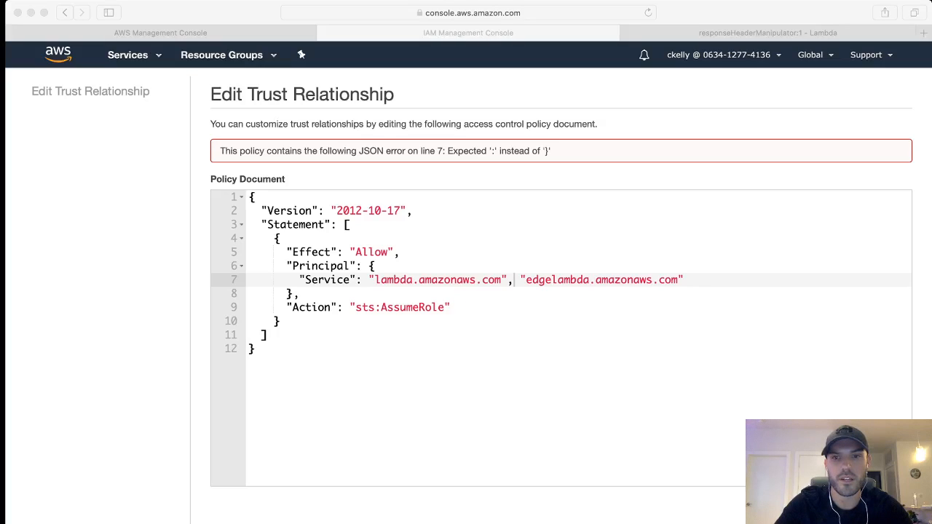
key("super+Tab")
left_click_drag(685, 280, 369, 280)
type("[ \"lambda.amazonaws.com\", \"edgelambda.amazonaws.com\" ]")
left_click(268, 335)
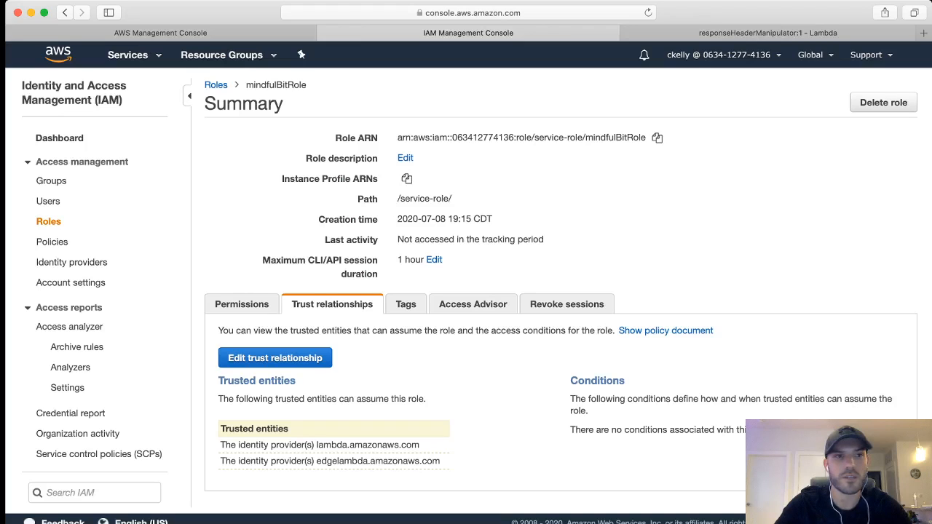
Return to the console home, go to CloudFront and start creating a new Web distribution
left_click(58, 54)
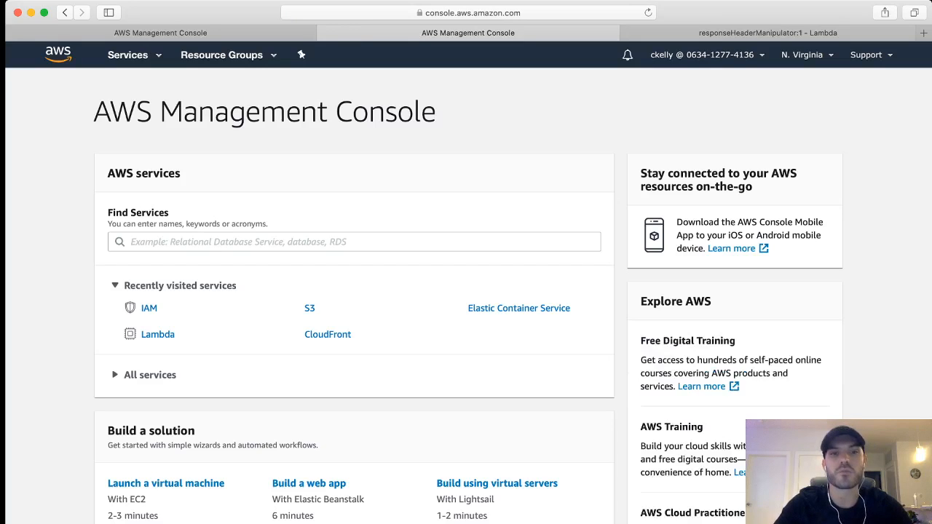
left_click(328, 334)
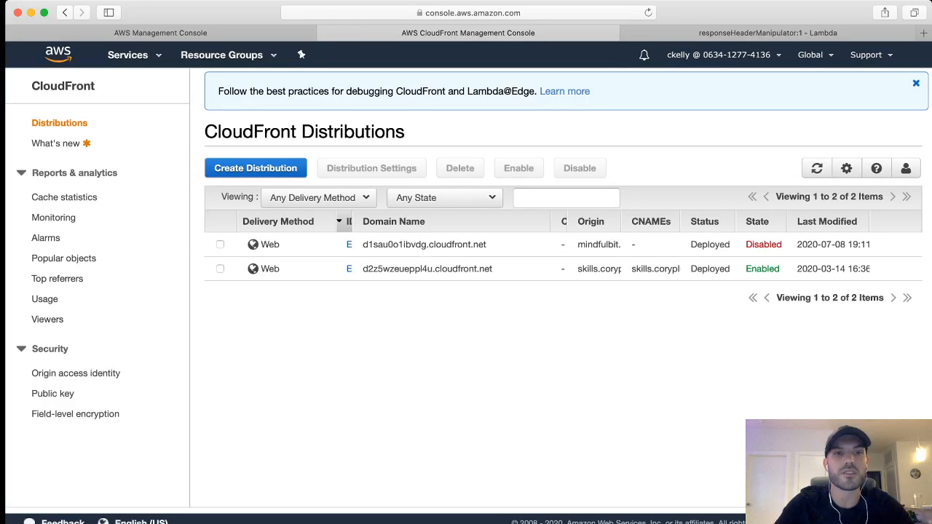
left_click(256, 169)
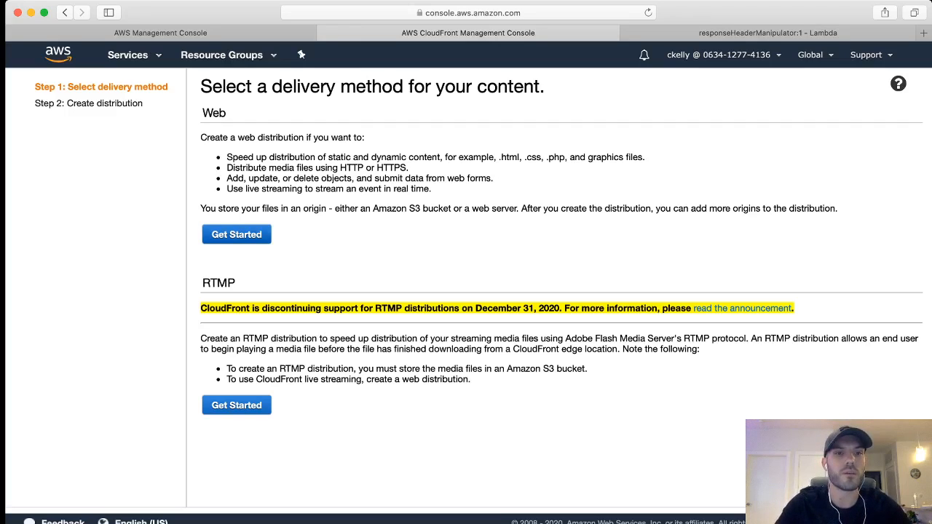
left_click(236, 233)
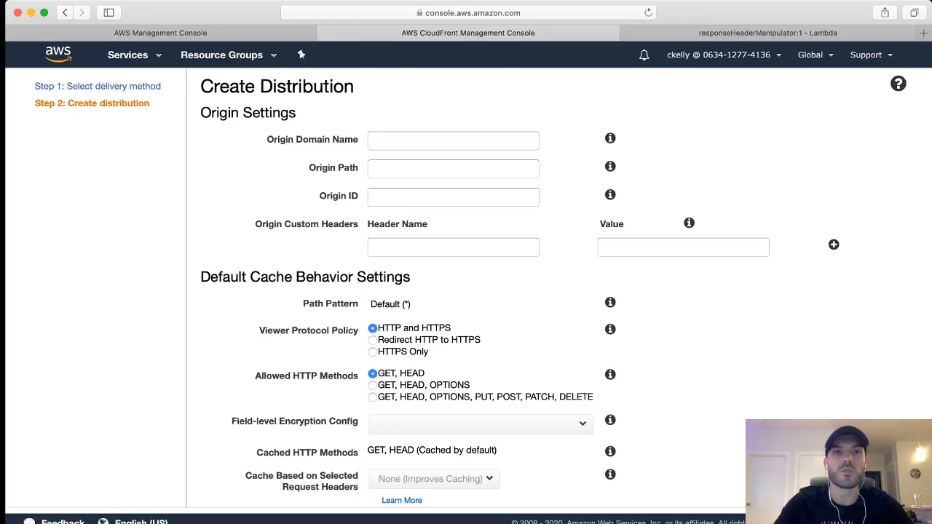
Set the distribution's origin domain to mindfulbit.test.s3.amazonaws.com and restrict bucket access
left_click(453, 141)
key("Down")
key("Down")
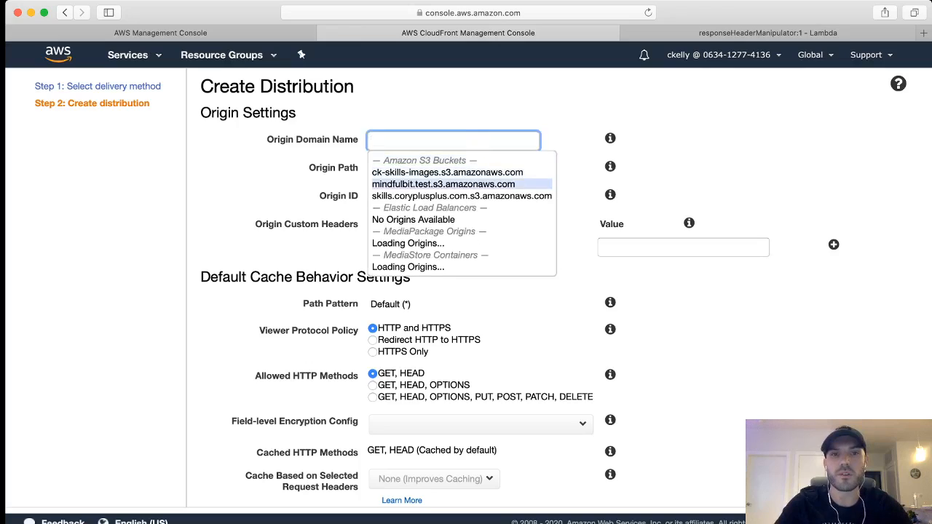
key("Return")
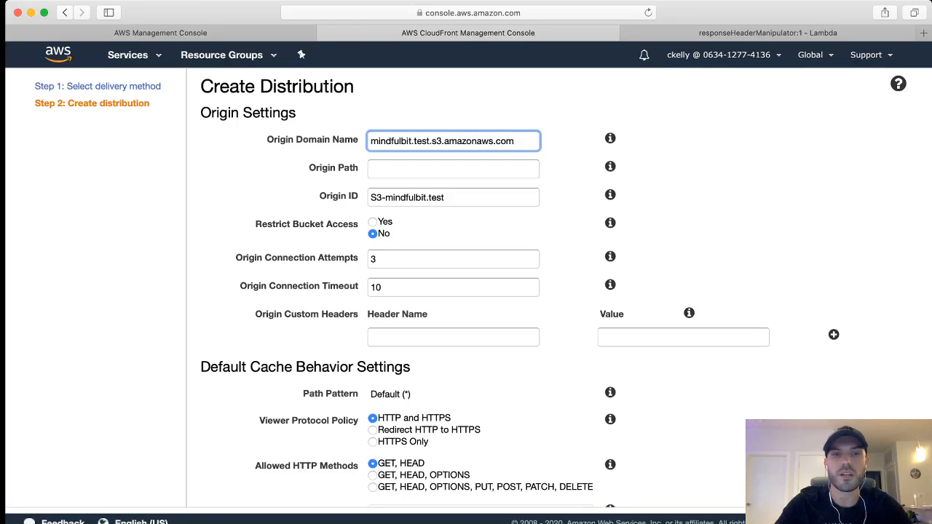
left_click(373, 222)
scroll(456, 291, "down", 1)
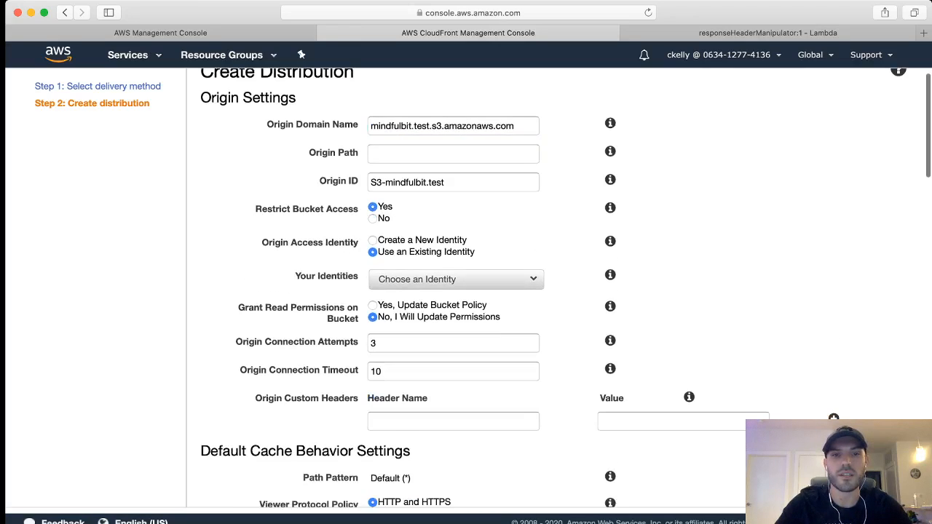
Have the origin use a newly created origin access identity and grant it read permissions by updating the bucket policy
left_click(456, 280)
left_click(456, 280)
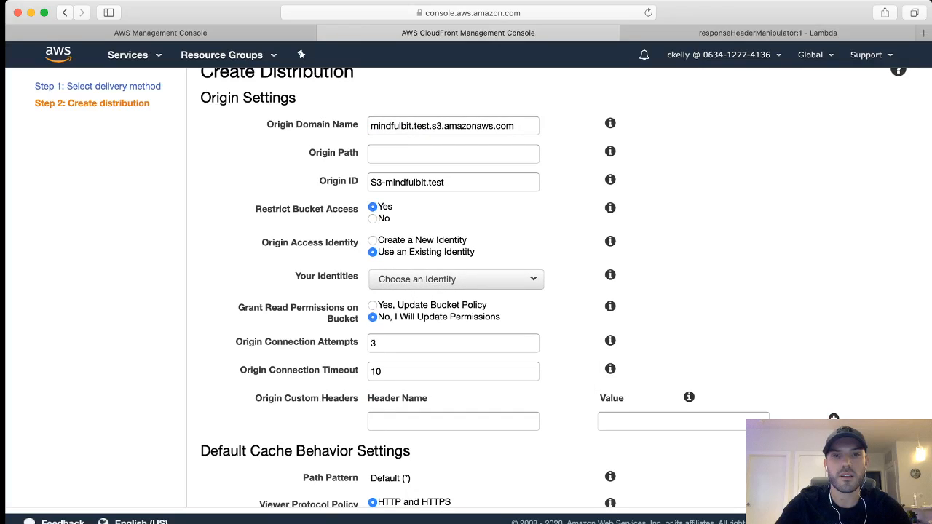
left_click(373, 241)
scroll(566, 287, "down", 1)
left_click(372, 277)
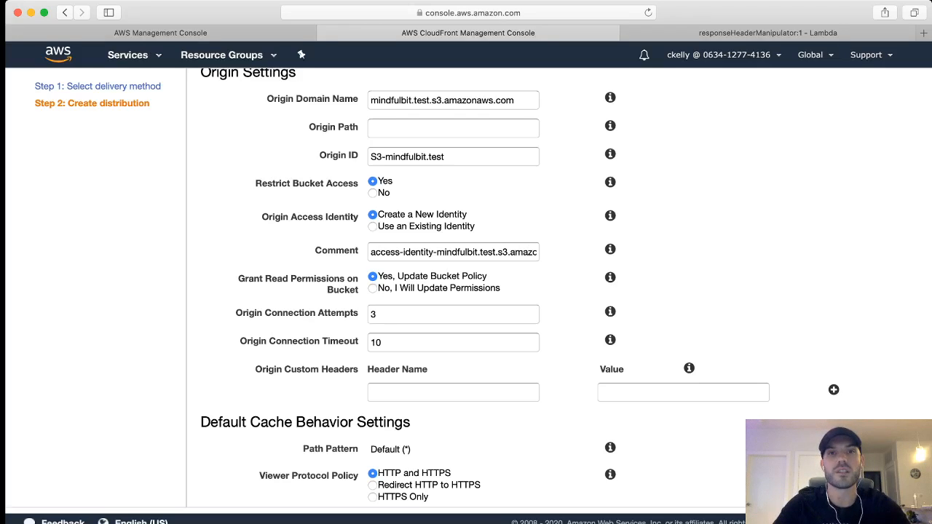
Set the default cache behavior's viewer protocol policy to Redirect HTTP to HTTPS
scroll(566, 289, "down", 8)
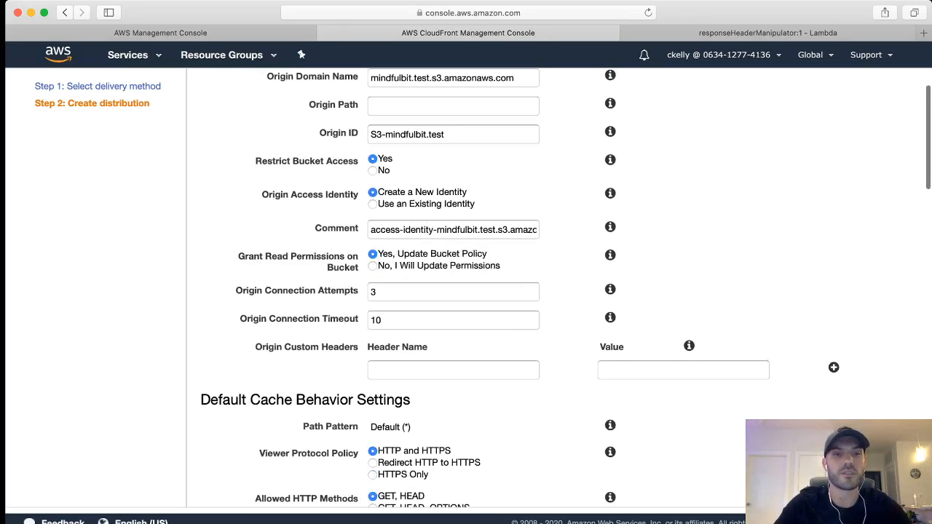
scroll(373, 240, "down", 1)
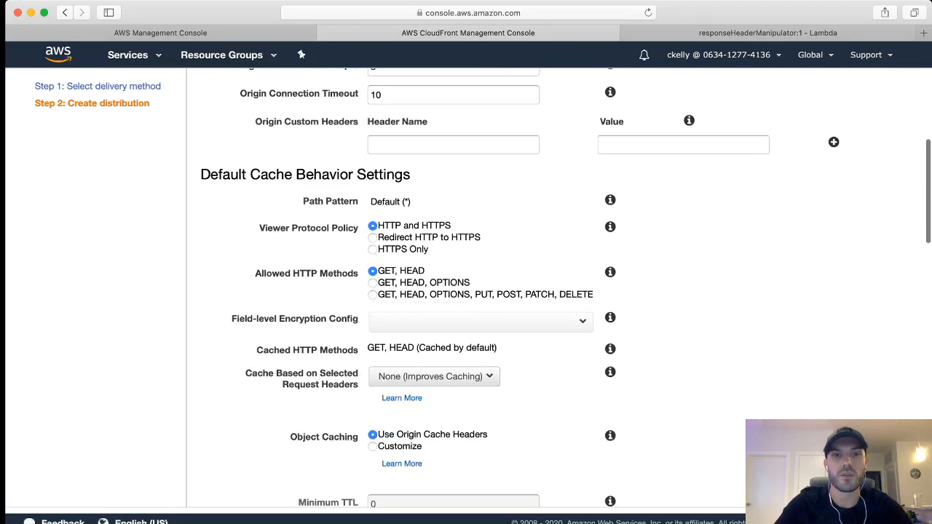
left_click(372, 237)
Associate the Viewer Response event with the copied ARN of version 1 of the responseHeaderManipulator function
scroll(372, 237, "down", 2)
scroll(425, 289, "down", 7)
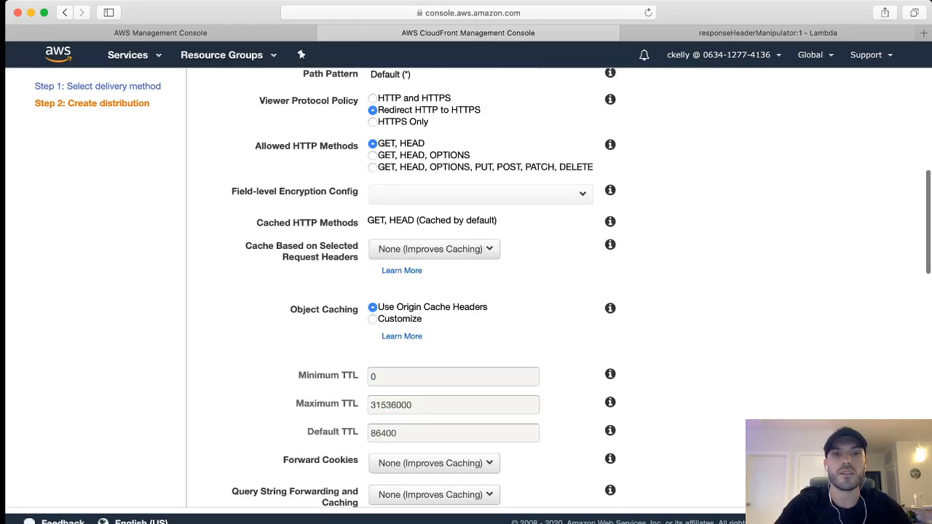
scroll(423, 405, "down", 7)
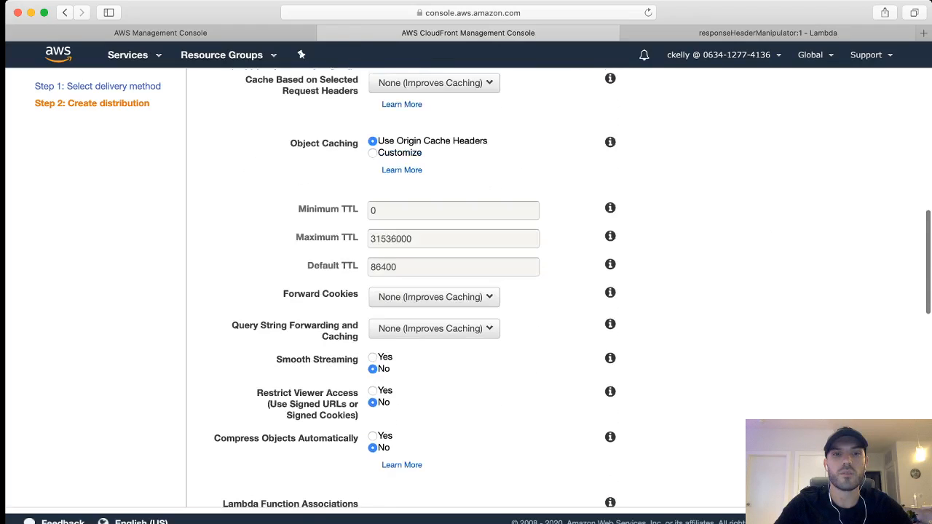
left_click(423, 405)
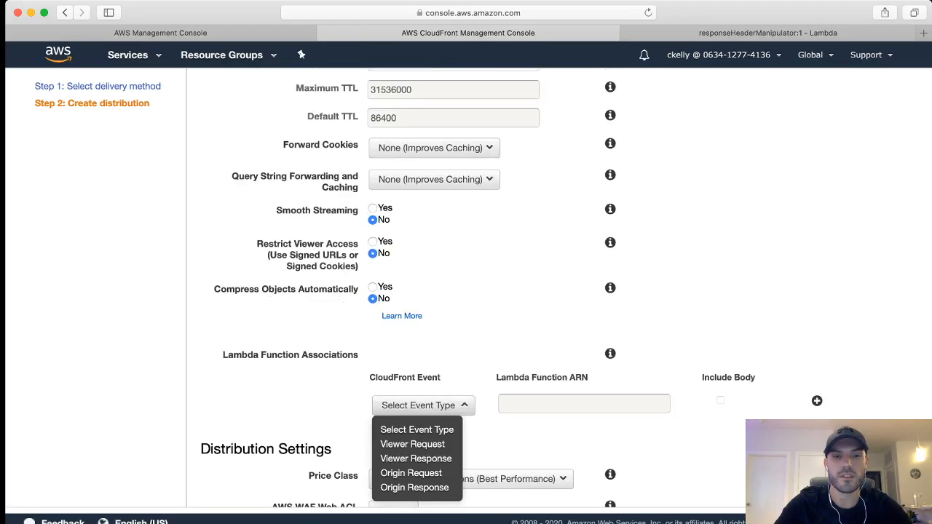
left_click(416, 458)
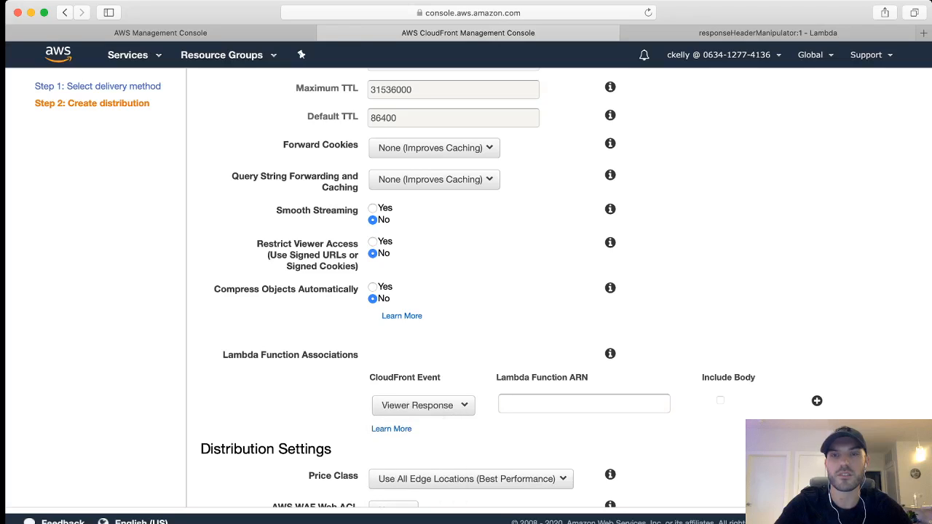
left_click(768, 33)
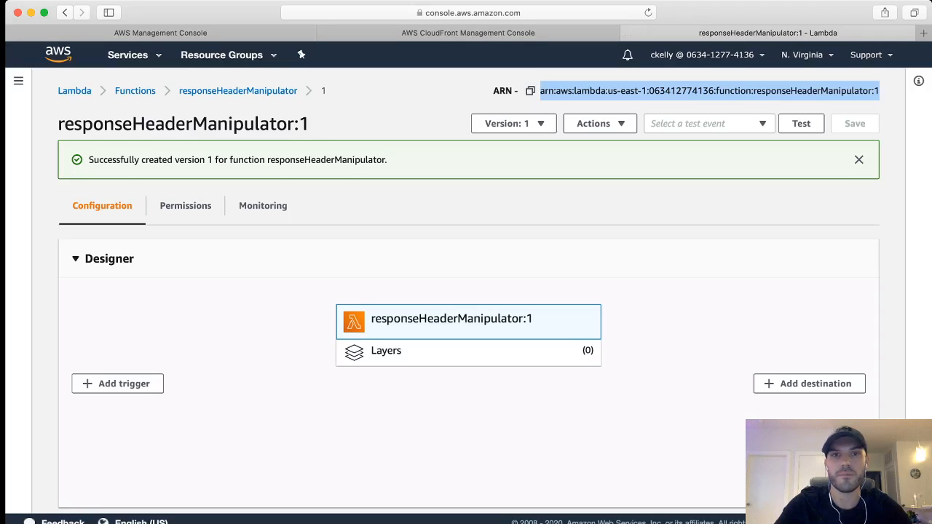
left_click(467, 33)
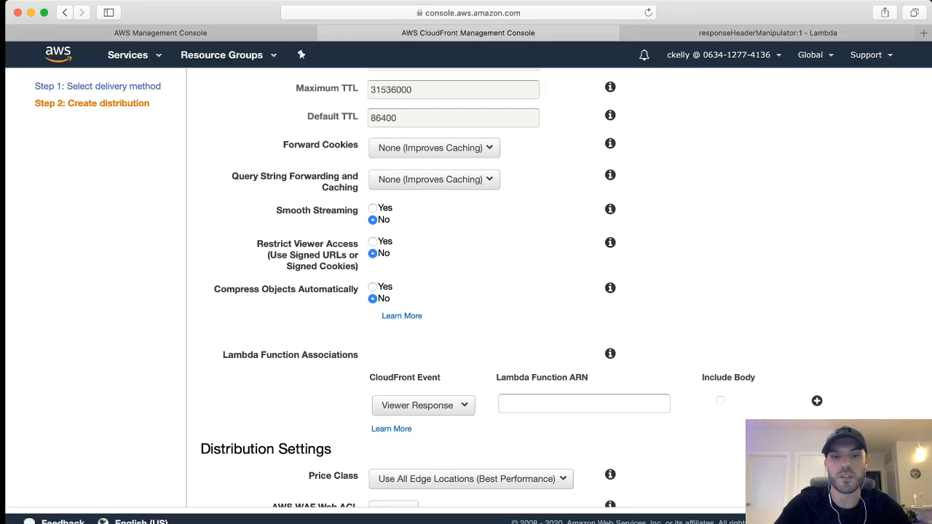
left_click(584, 404)
key("super+v")
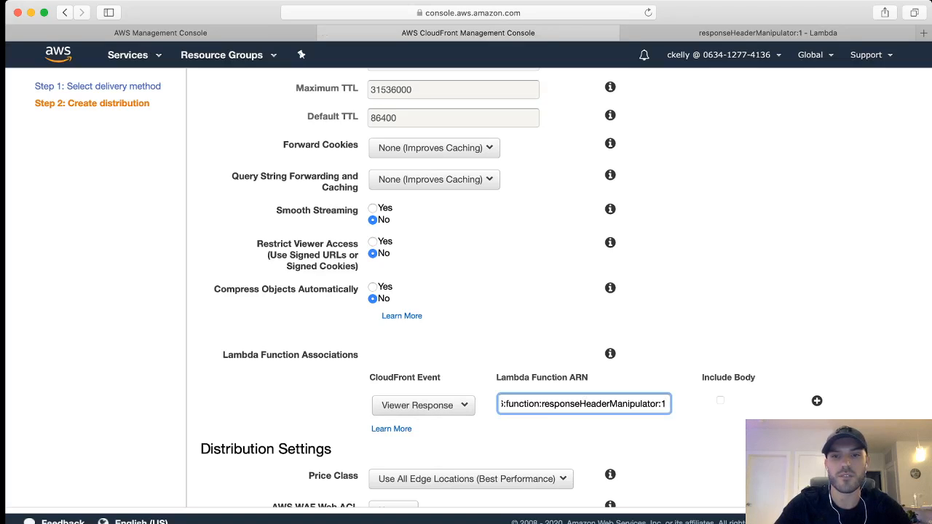
Set the distribution's price class to Use Only U.S., Canada and Europe
scroll(566, 289, "down", 1)
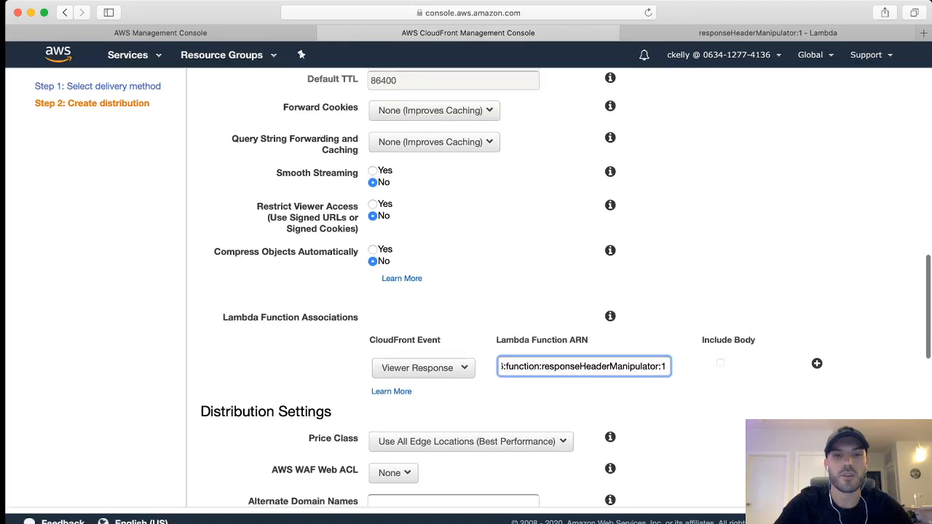
left_click(471, 441)
left_click(450, 466)
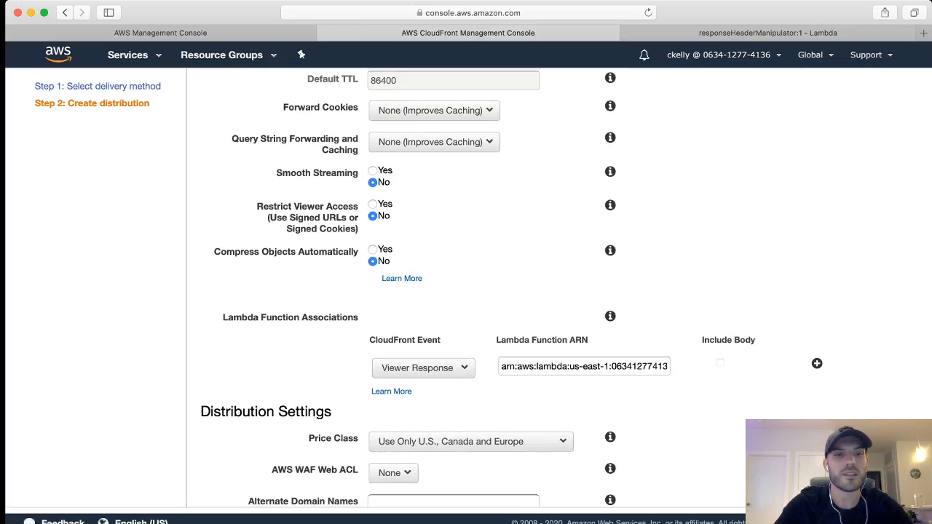
Try a custom SSL certificate with mindfulbit.com as the distribution's alternate domain name
scroll(450, 408, "down", 4)
left_click(453, 356)
scroll(453, 355, "down", 2)
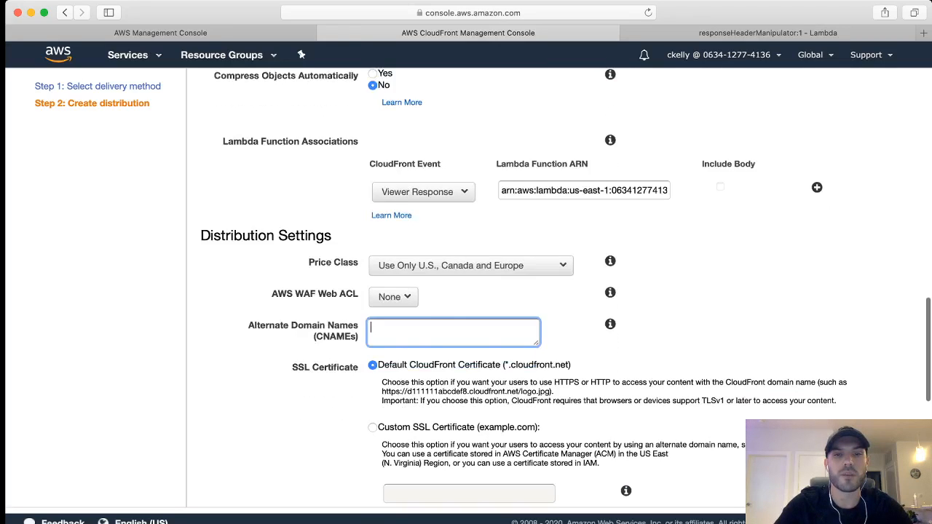
left_click_drag(597, 302, 376, 302)
double_click(508, 365)
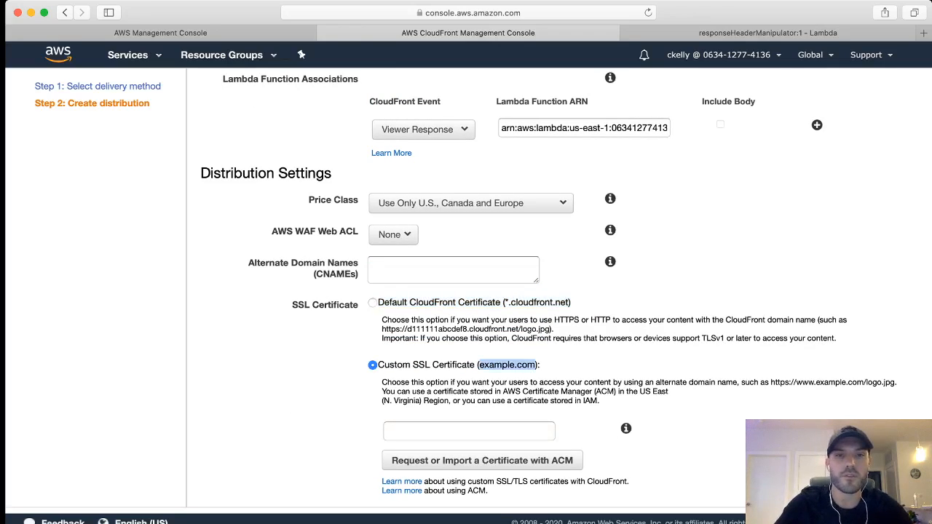
left_click(453, 269)
type("mindfu")
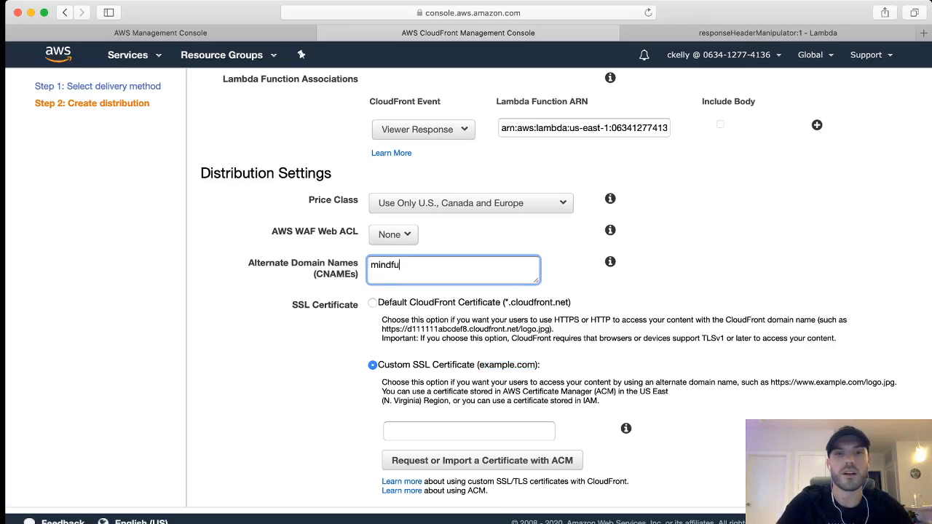
type("lbit.com")
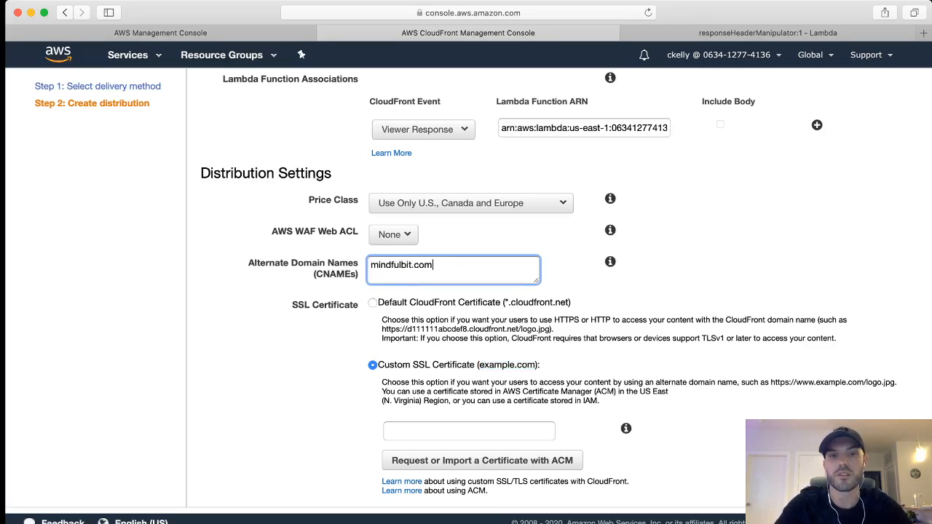
Switch back to the default CloudFront certificate and clear the alternate domain names
left_click(372, 303)
left_click(453, 270)
key("super+a")
key("BackSpace")
Set the default root object to index.html and create the distribution
scroll(466, 292, "down", 5)
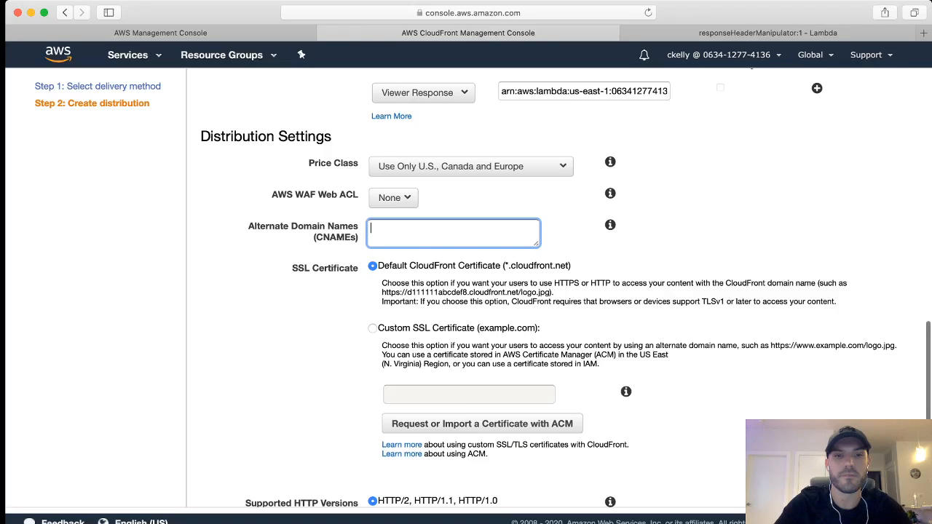
scroll(466, 291, "down", 2)
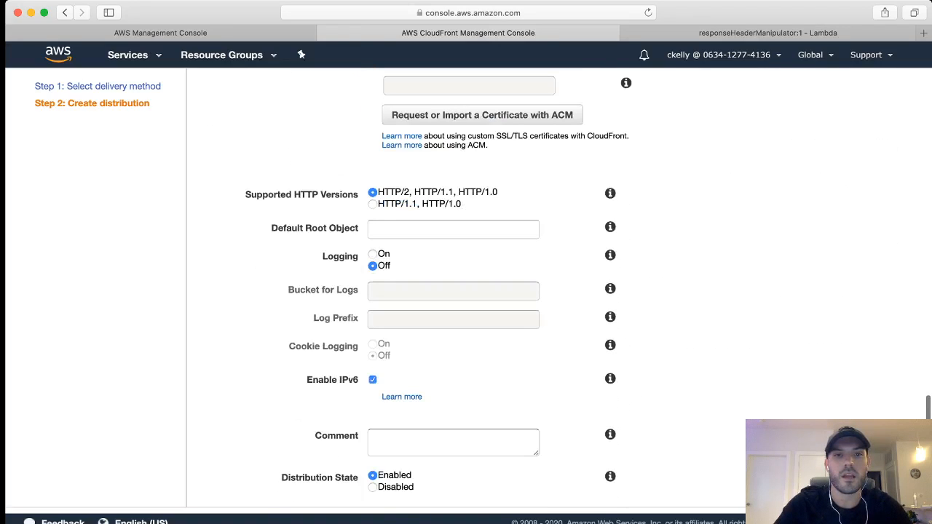
left_click(453, 205)
type("index.html")
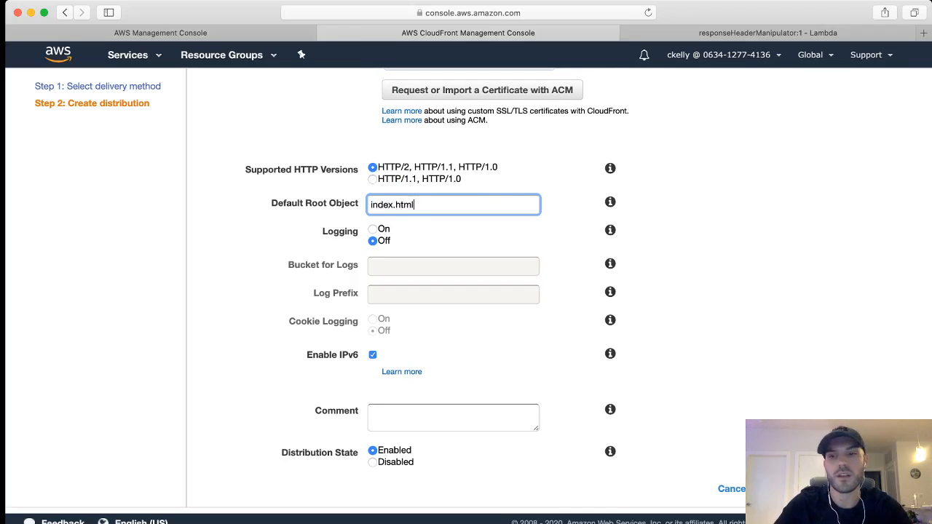
left_click(853, 489)
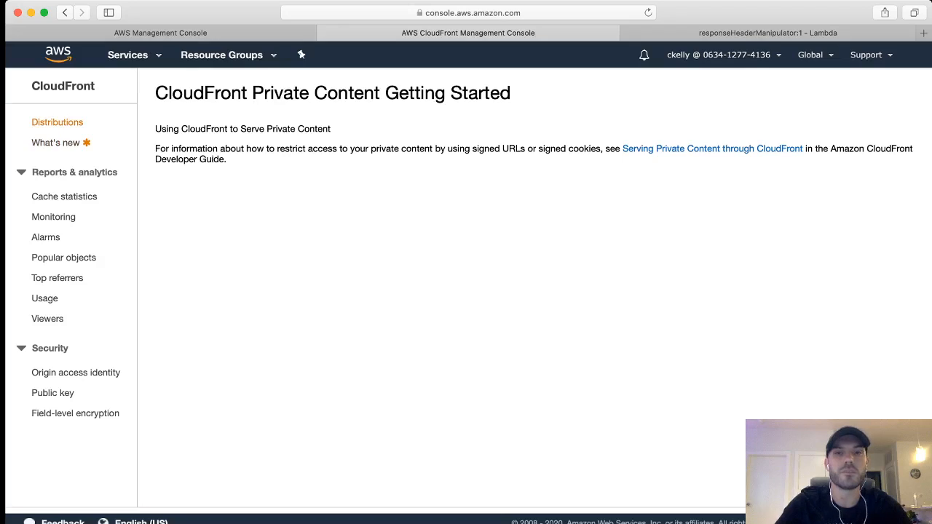
Show the list of CloudFront distributions and sort it by domain name
left_click(56, 122)
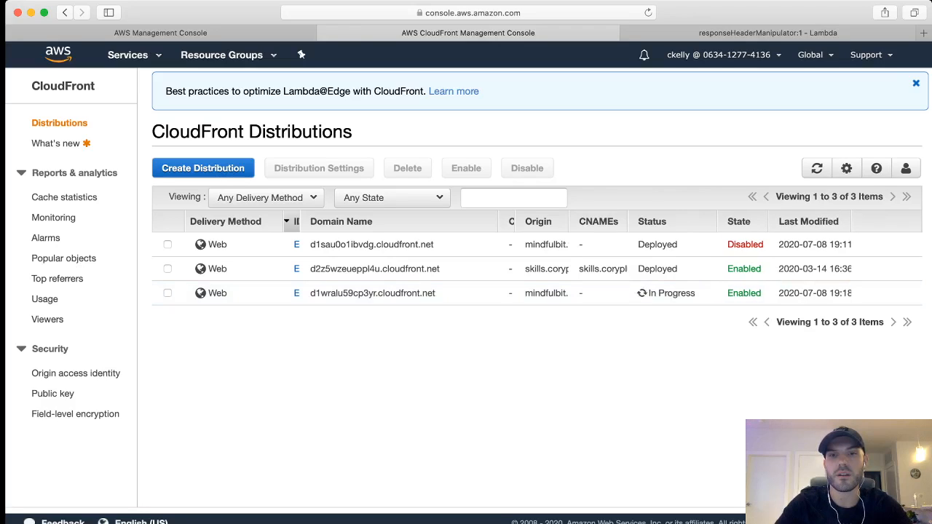
left_click(399, 221)
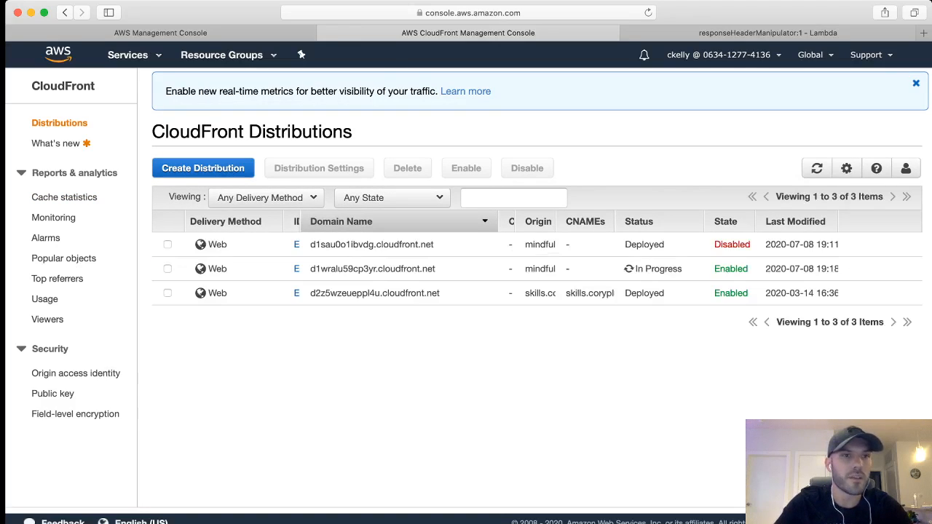
Go to S3, open the mindfulbit.test bucket's policy and examine its origin access identity principal, allowed action and resource
key("super+r")
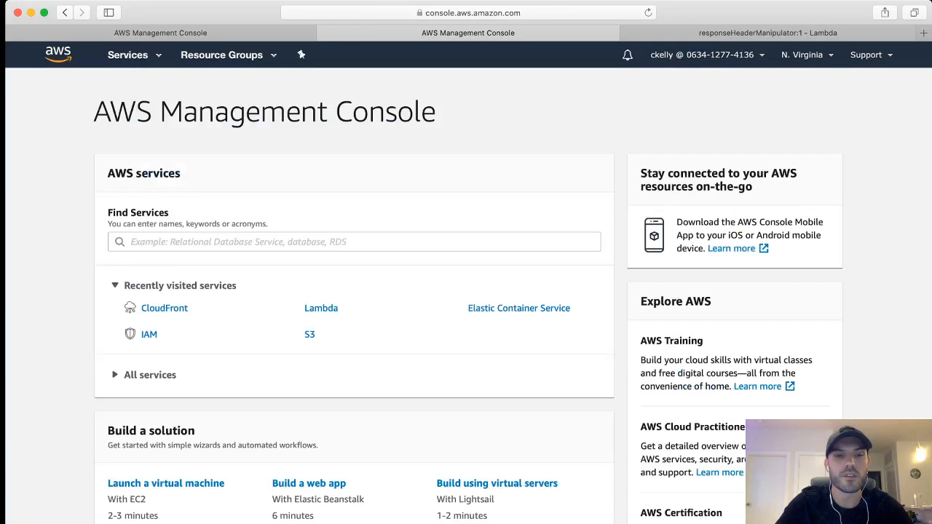
left_click(310, 334)
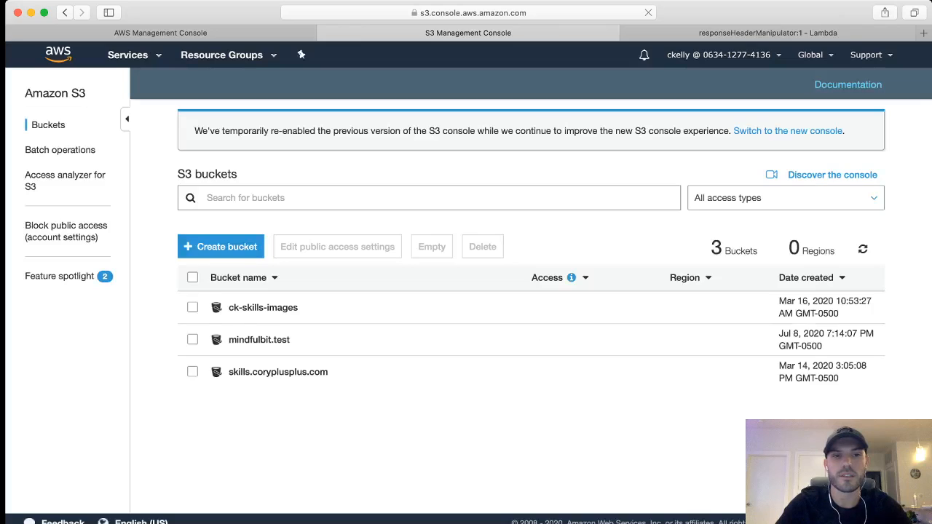
left_click(258, 340)
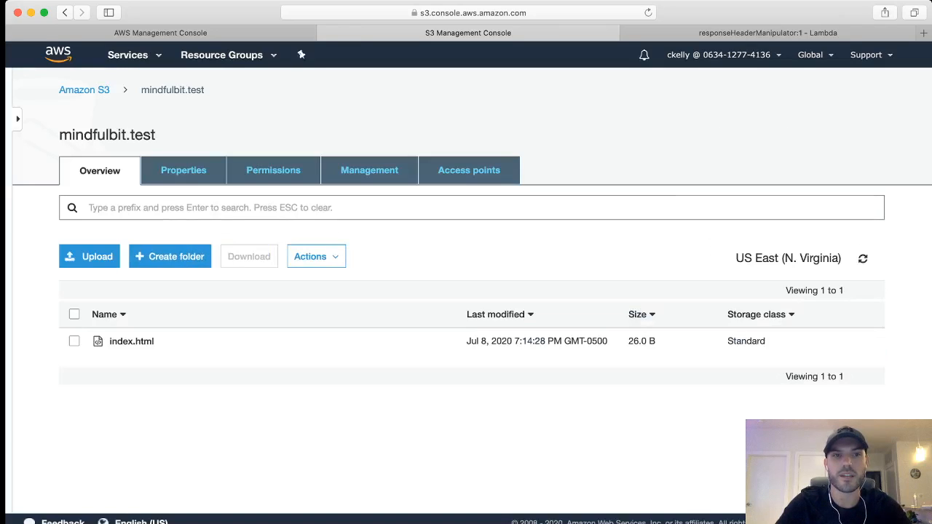
left_click(273, 169)
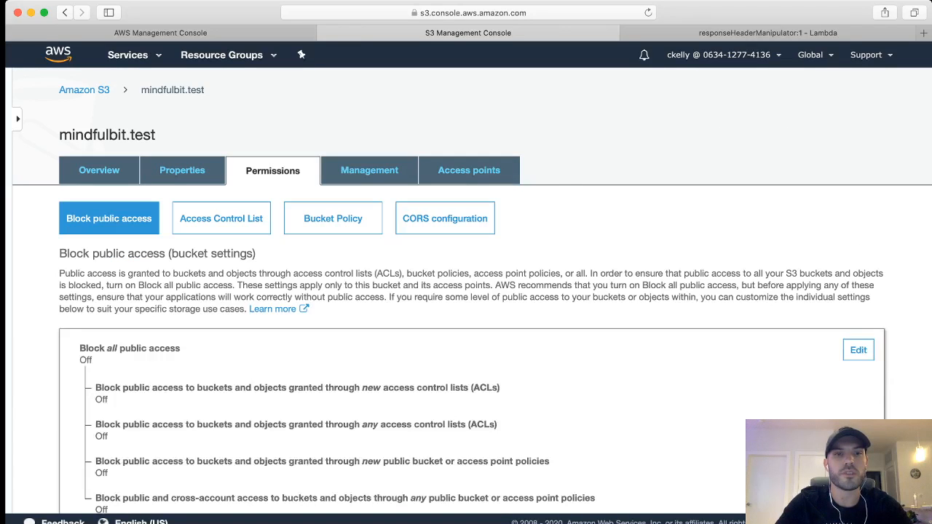
left_click(333, 219)
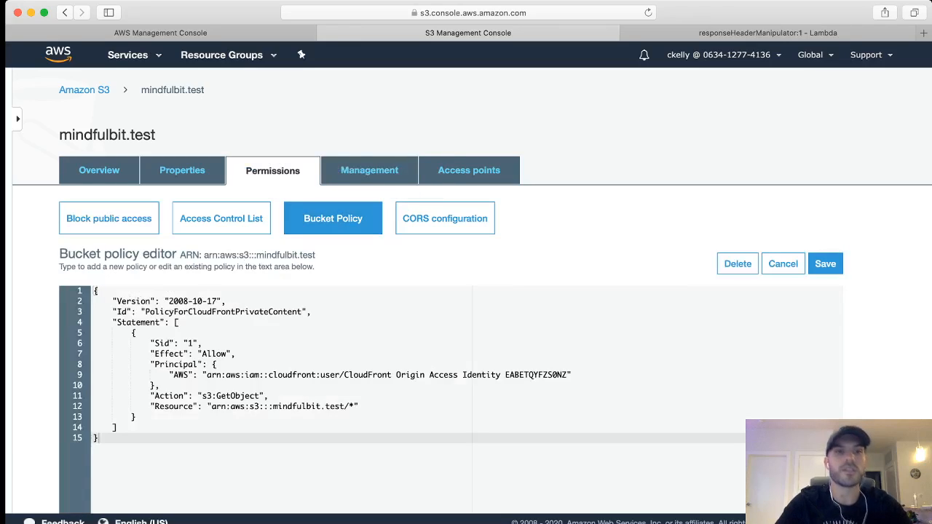
scroll(332, 218, "down", 1)
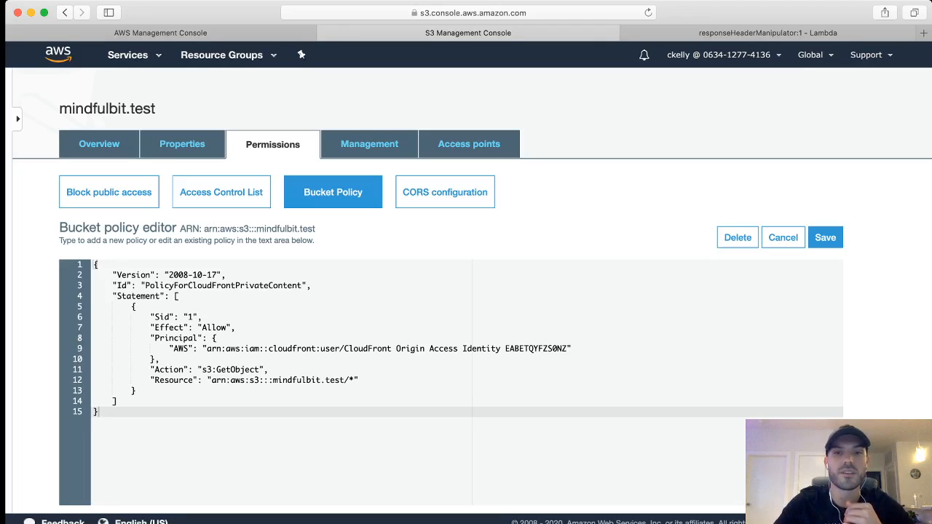
double_click(523, 349)
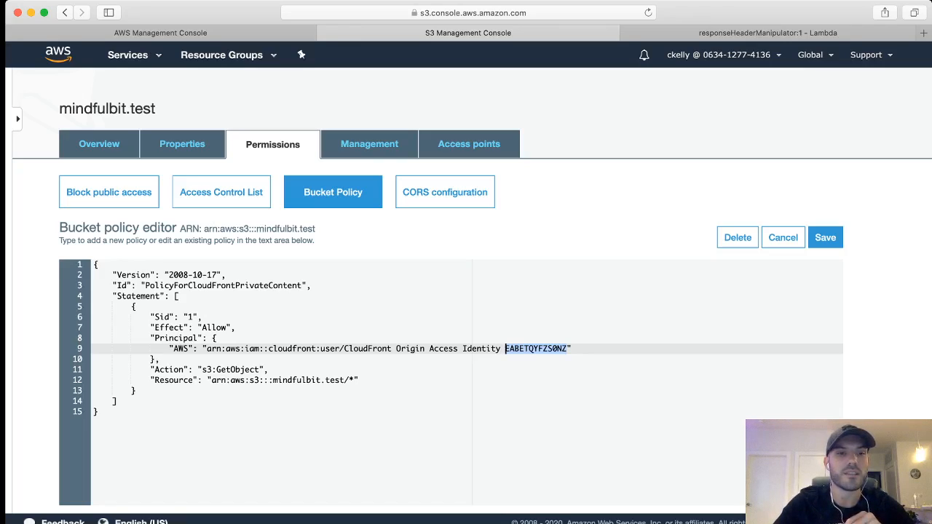
double_click(231, 370)
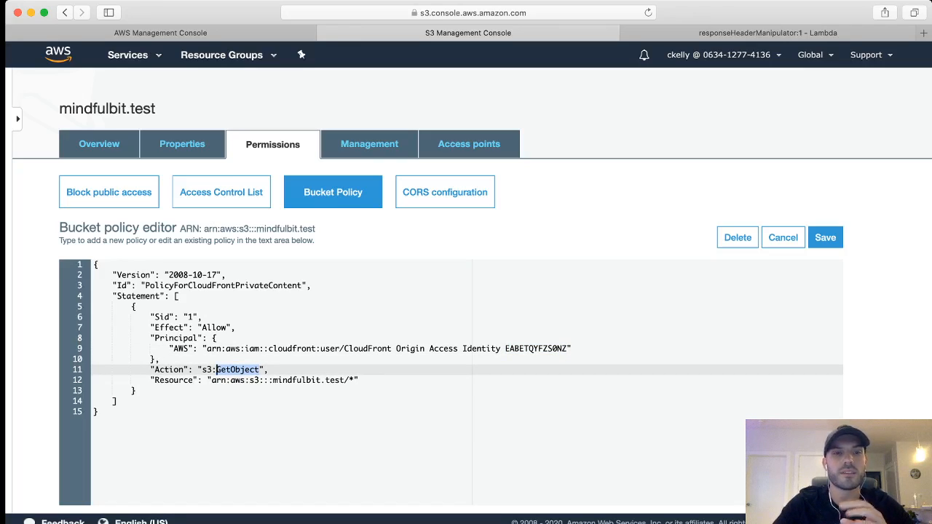
left_click_drag(346, 380, 277, 380)
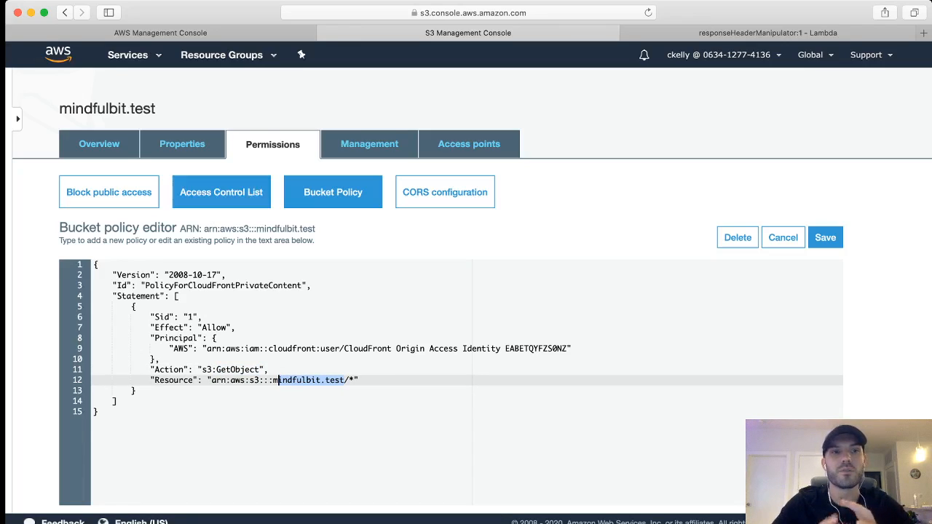
Leave the bucket policy and return to the CloudFront distributions list to check the new distribution's status
left_click(99, 144)
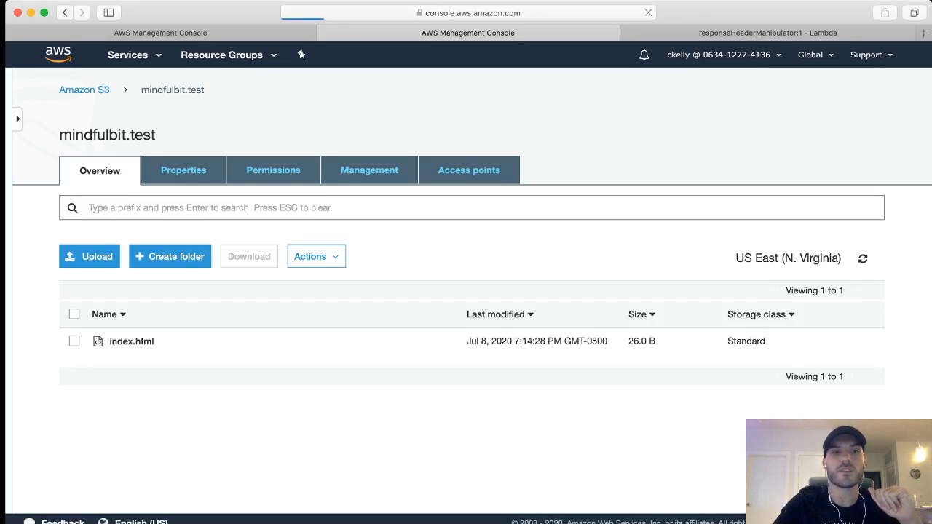
left_click(164, 334)
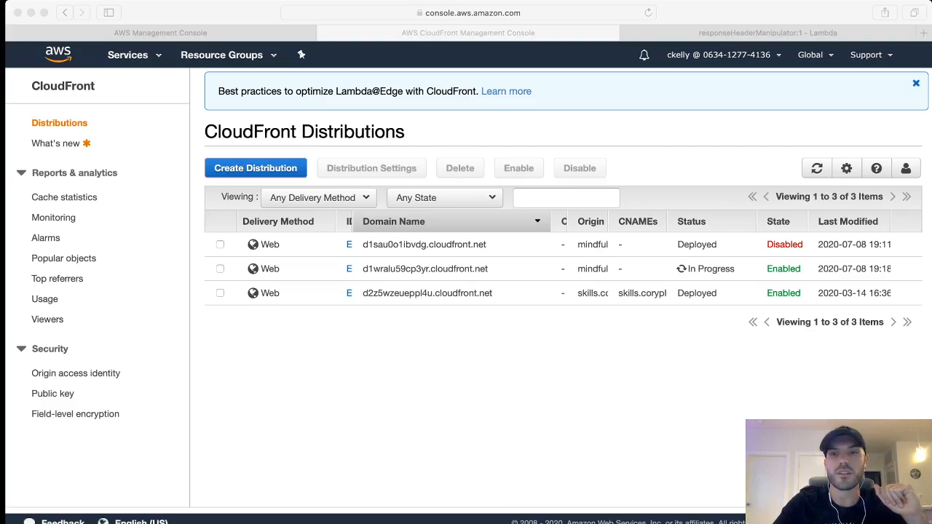
left_click(528, 269)
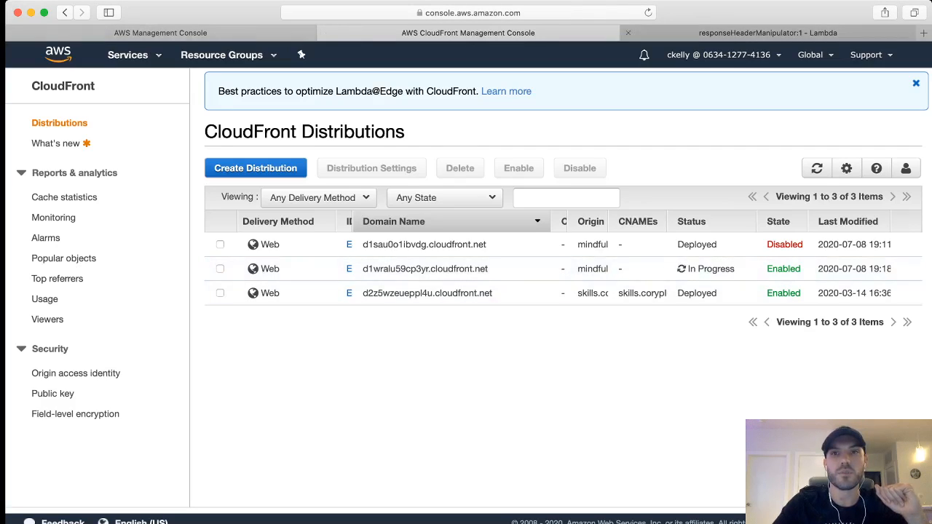
Reload the CloudFront distributions list until the new distribution's deployment status can be checked, reopening CloudFront from the console home
left_click(648, 13)
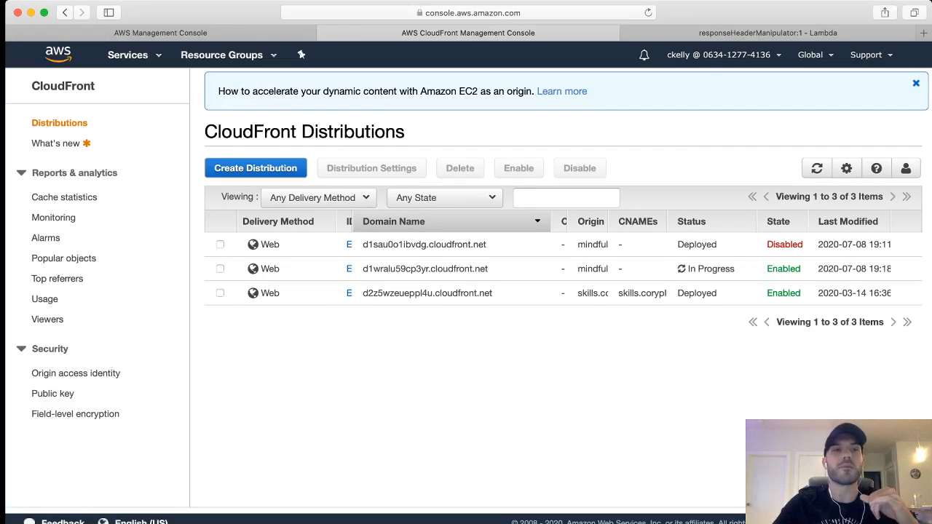
key("super+r")
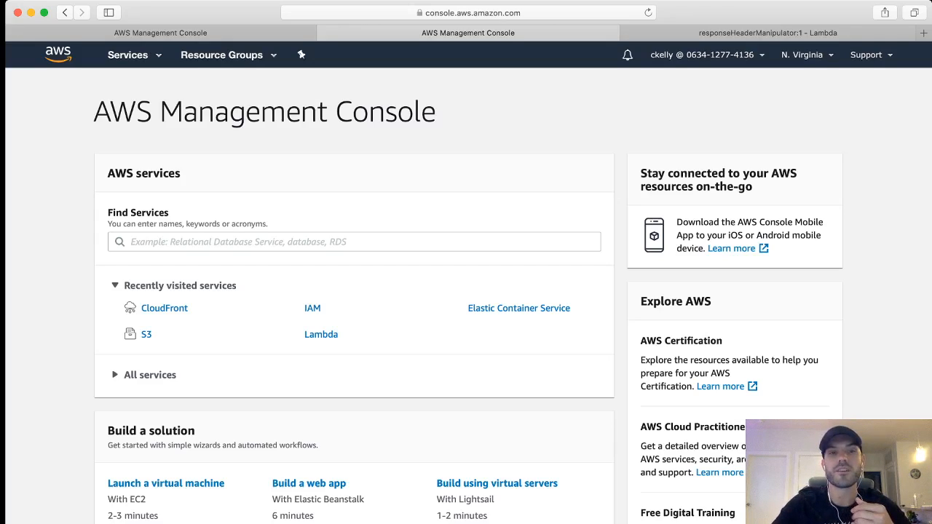
left_click(165, 308)
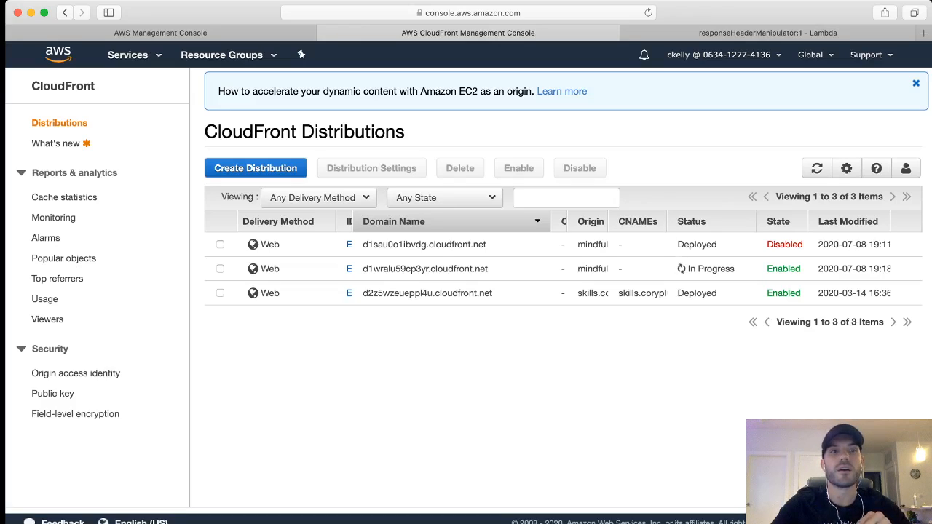
key("super+r")
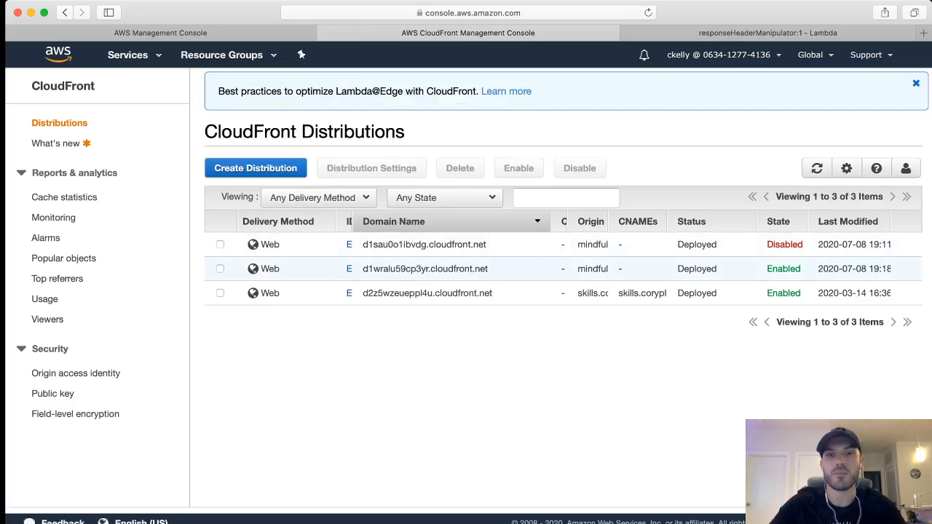
Copy the new distribution's domain name, d1wralu59cp3yr.cloudfront.net, from the distributions list
left_click_drag(488, 269, 363, 269)
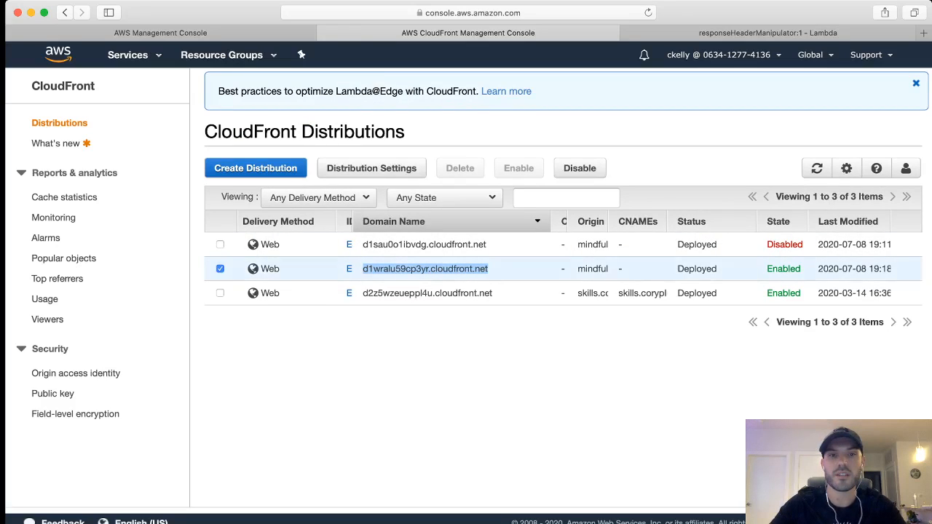
triple_click(496, 269)
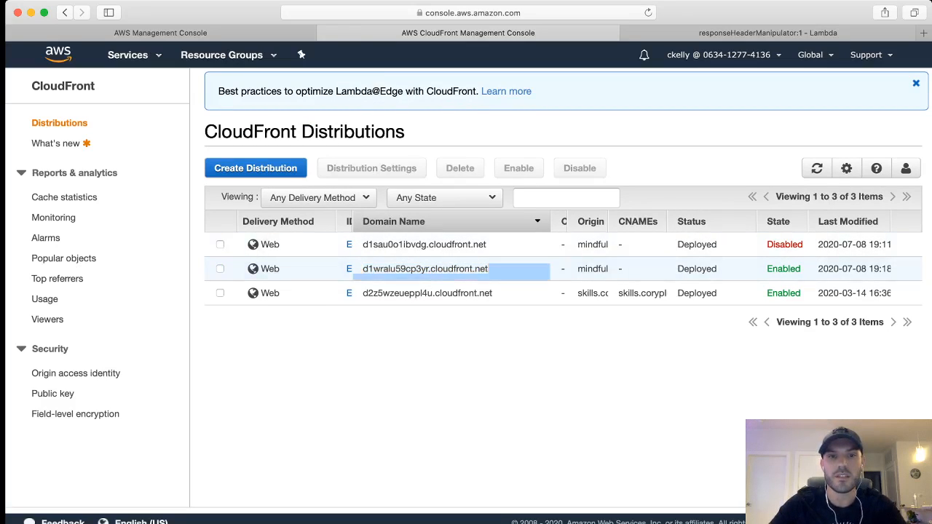
left_click(496, 270)
left_click_drag(363, 269, 488, 269)
key("super+c")
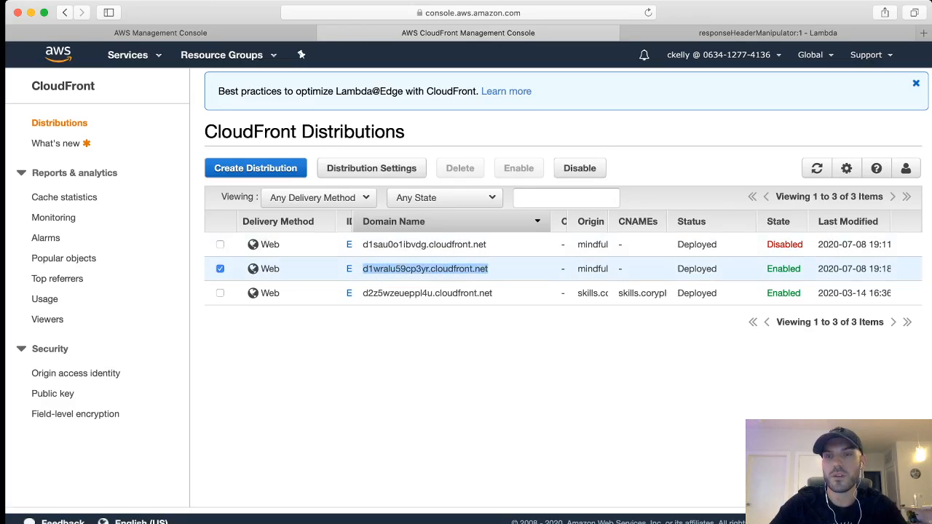
Load the copied distribution domain in a new browser tab and check the heading of the served page
left_click(923, 33)
key("super+v")
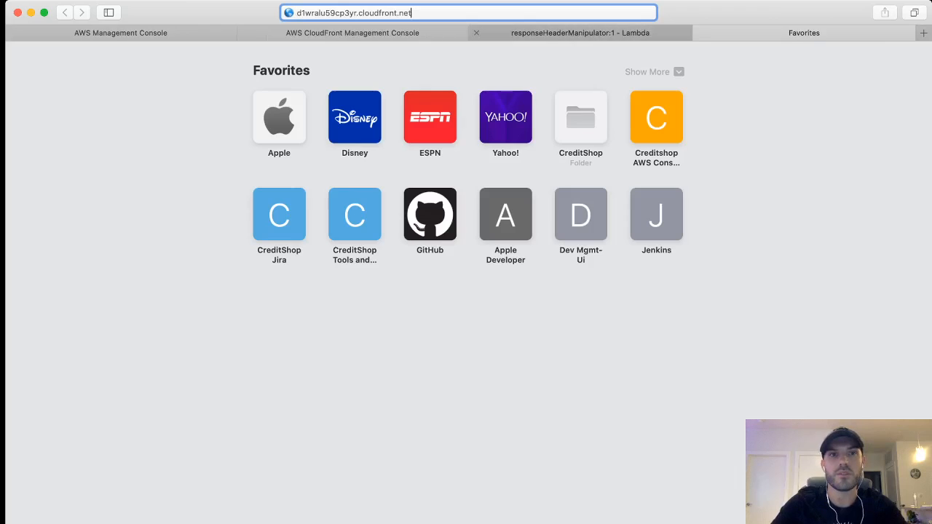
key("Return")
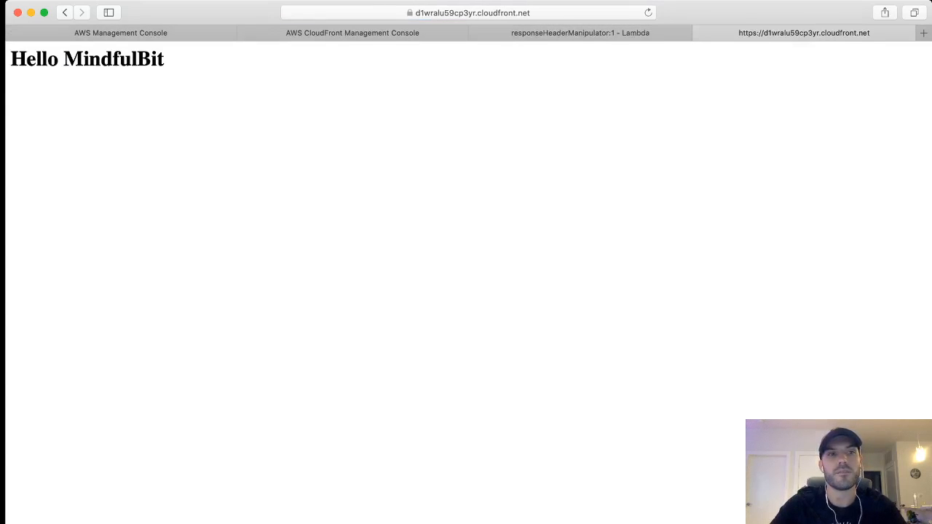
left_click_drag(165, 60, 10, 60)
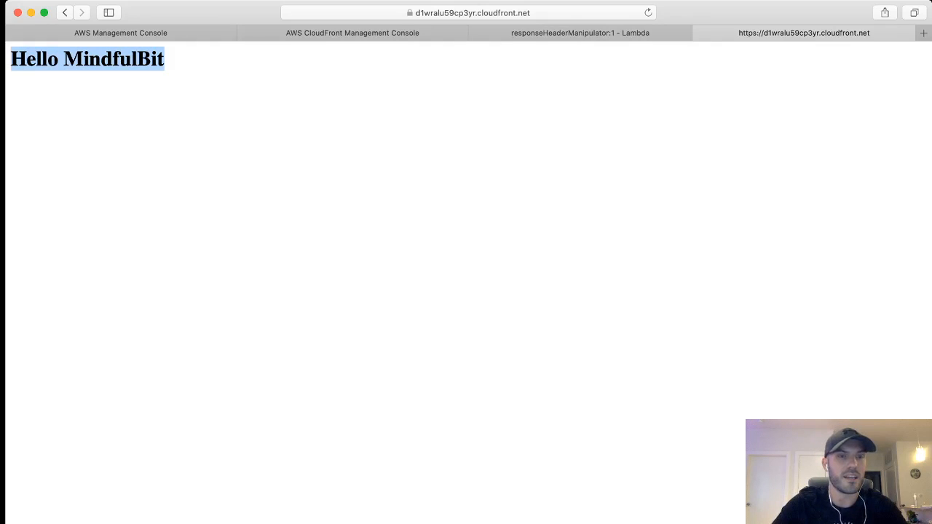
left_click(87, 95)
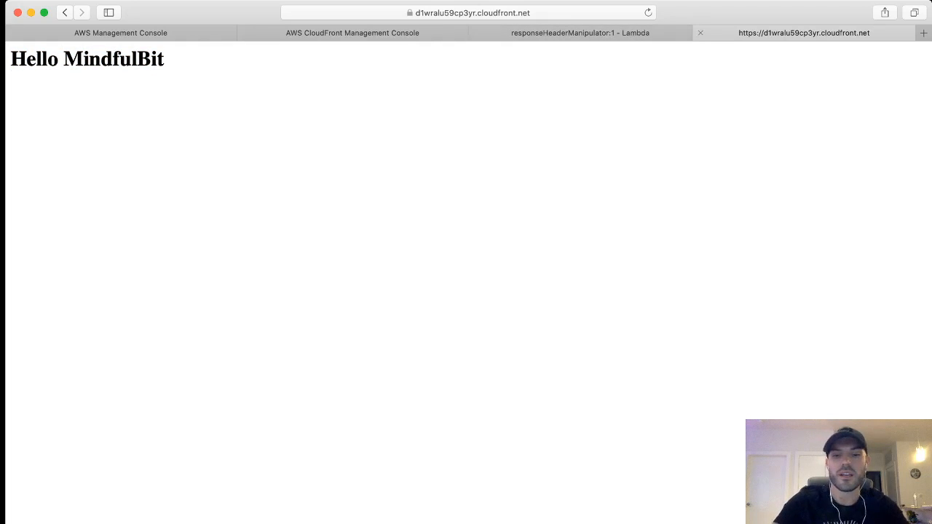
Open Mozilla Observatory in a new browser tab and submit d1wralu59cp3yr.cloudfront.net for a site scan
left_click(923, 33)
type("mozi")
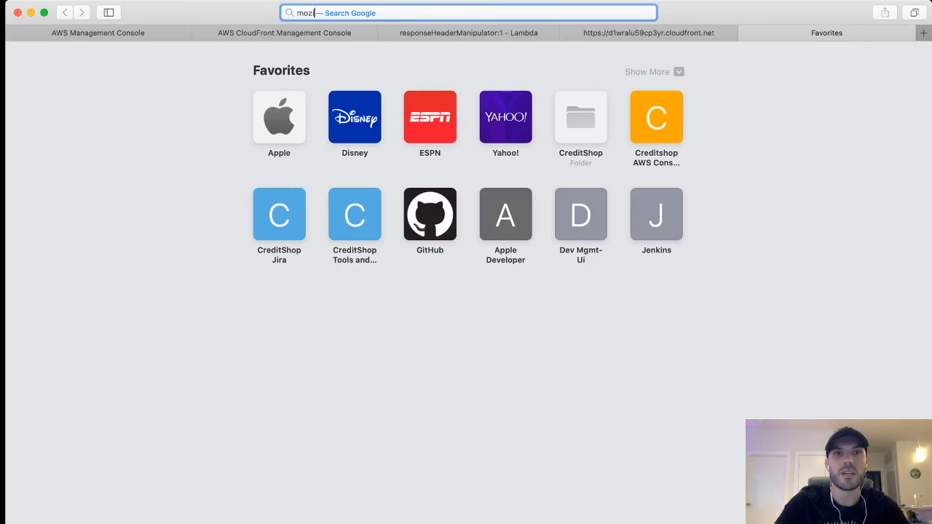
type("ll")
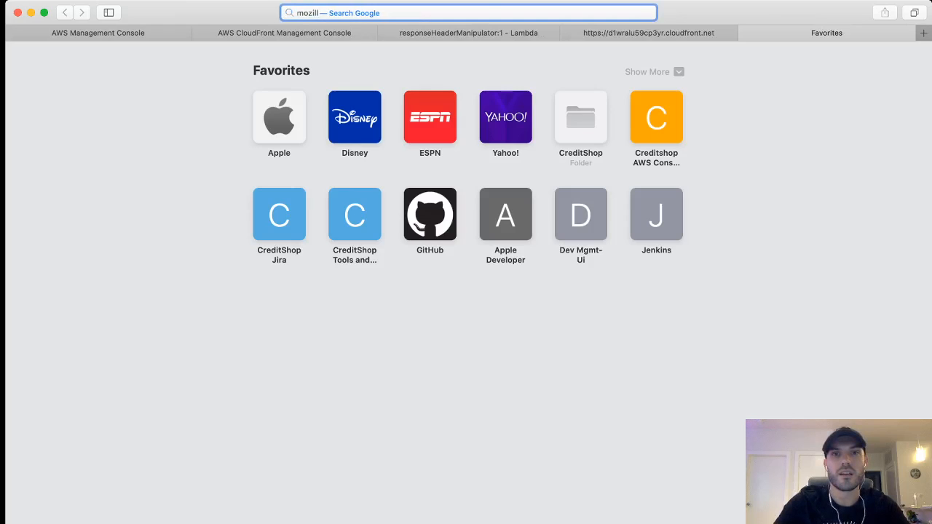
type("a")
key("Return")
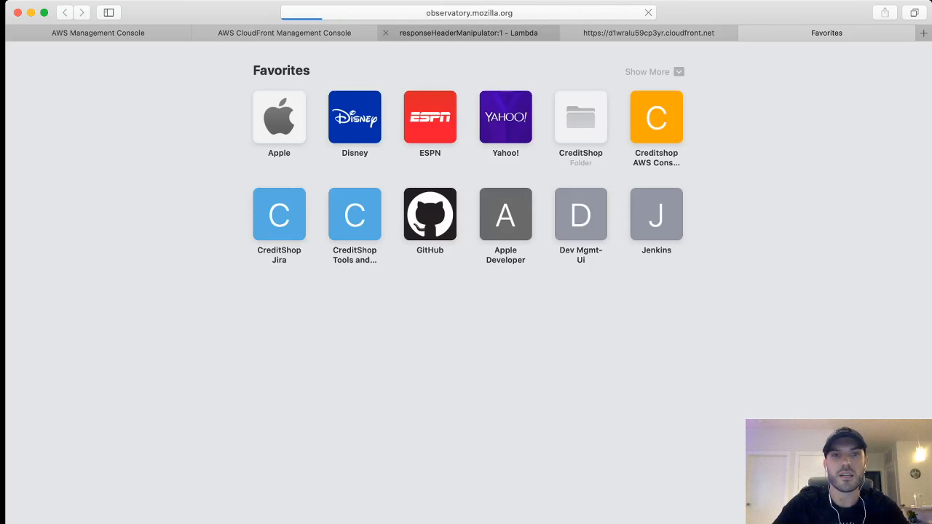
key("super+v")
key("Return")
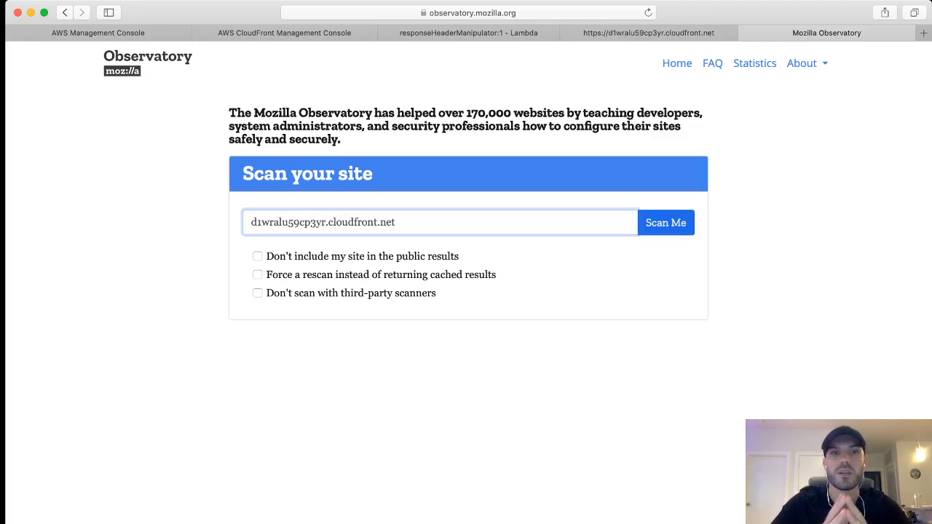